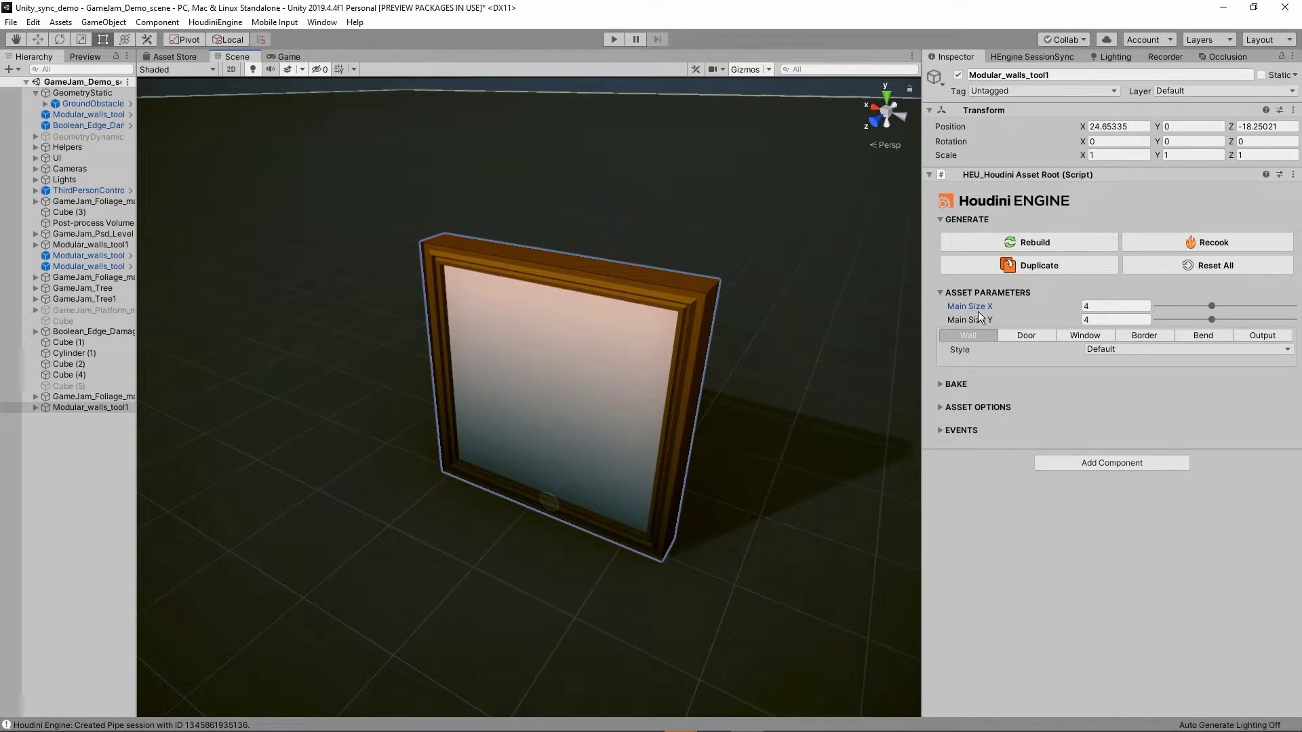
Step: Resize the wall asset to Main Size X 8.118812 and Main Size Y 4.544554
left_click(1231, 305)
left_click(1269, 306)
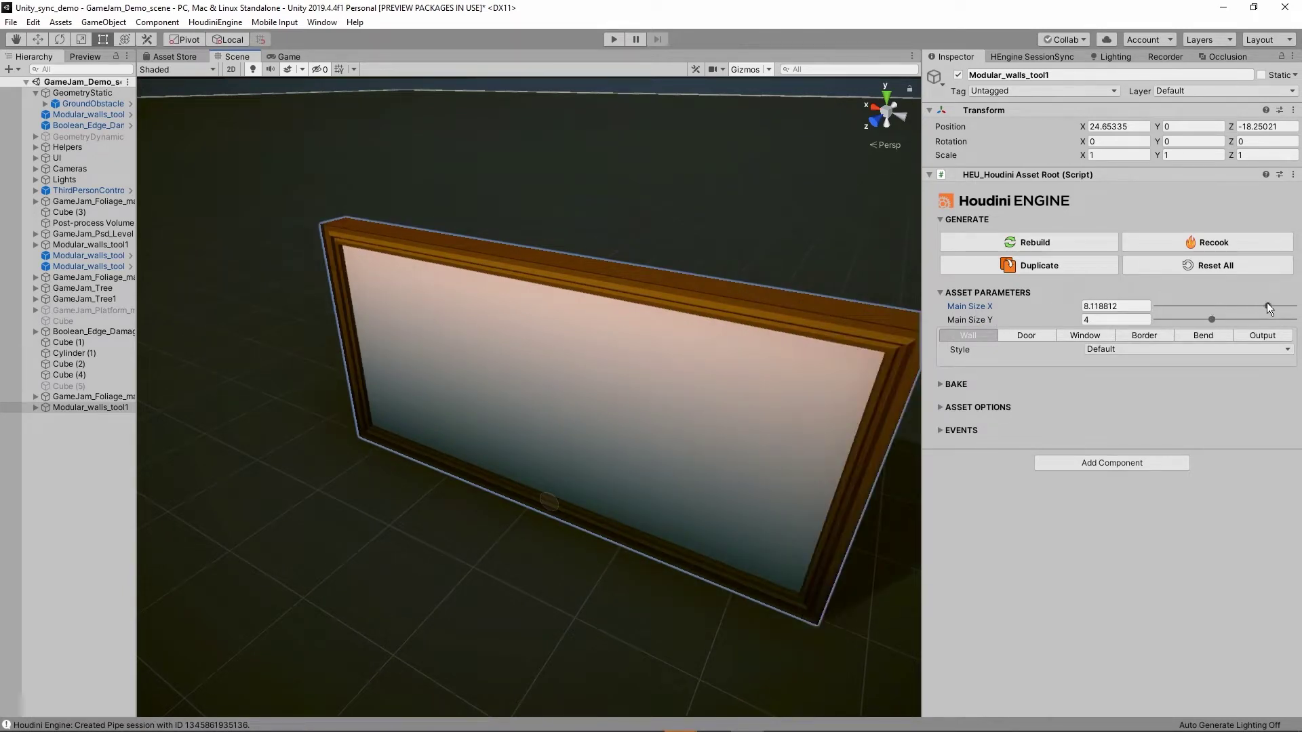
left_click(1213, 319)
mouse_move(1231, 319)
left_mouse_down()
mouse_move(1201, 317)
mouse_move(1219, 319)
left_mouse_up()
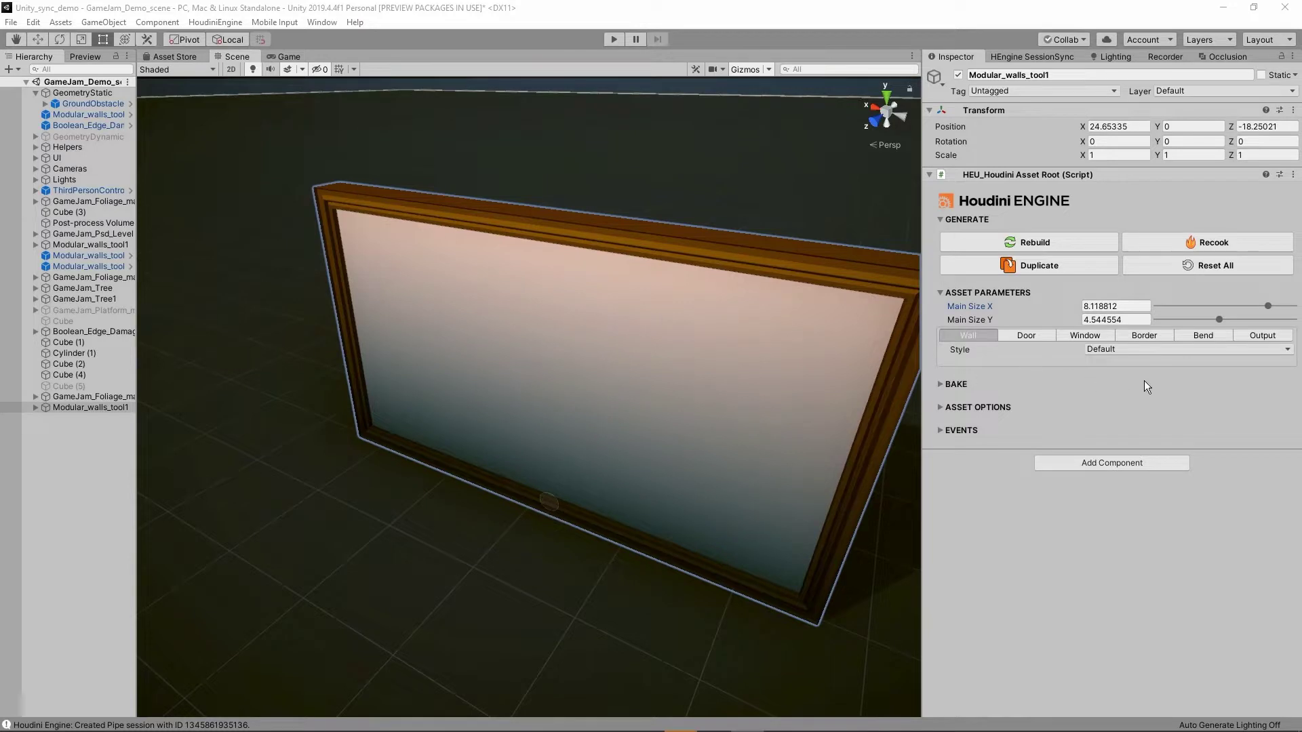
Step: Try the Wood wall style, raising the planks multiplier and then lowering it again
left_click(1107, 350)
left_click(1117, 378)
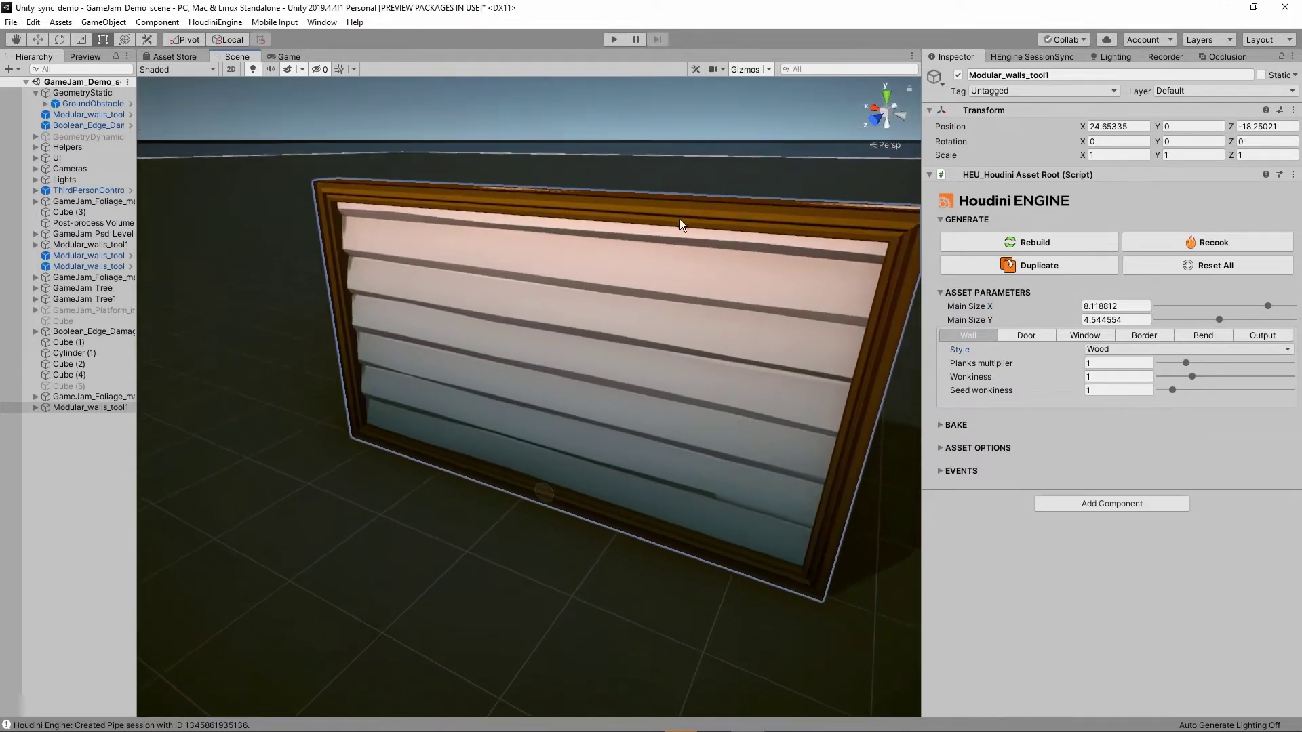
left_click(1229, 362)
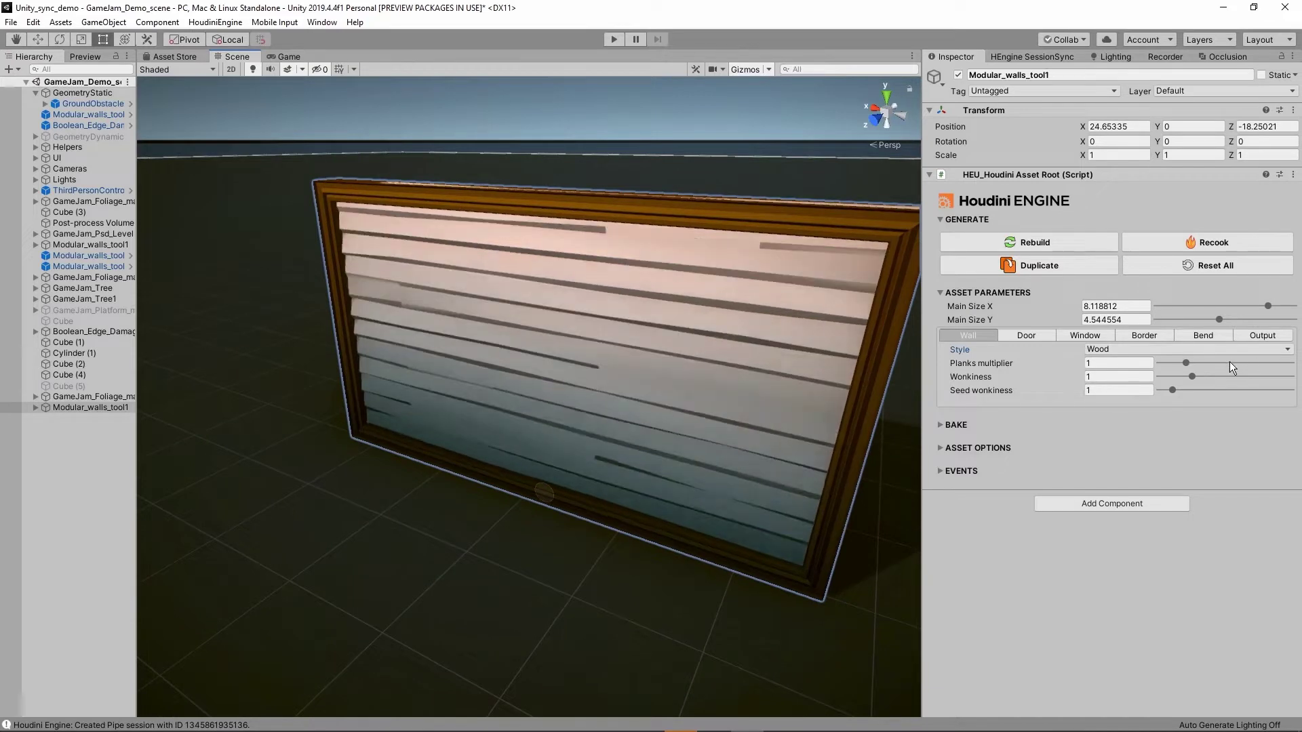
left_click(1175, 363)
Step: Switch the wall style to Stones and set the stone Seed to 52.57732
left_click(1140, 352)
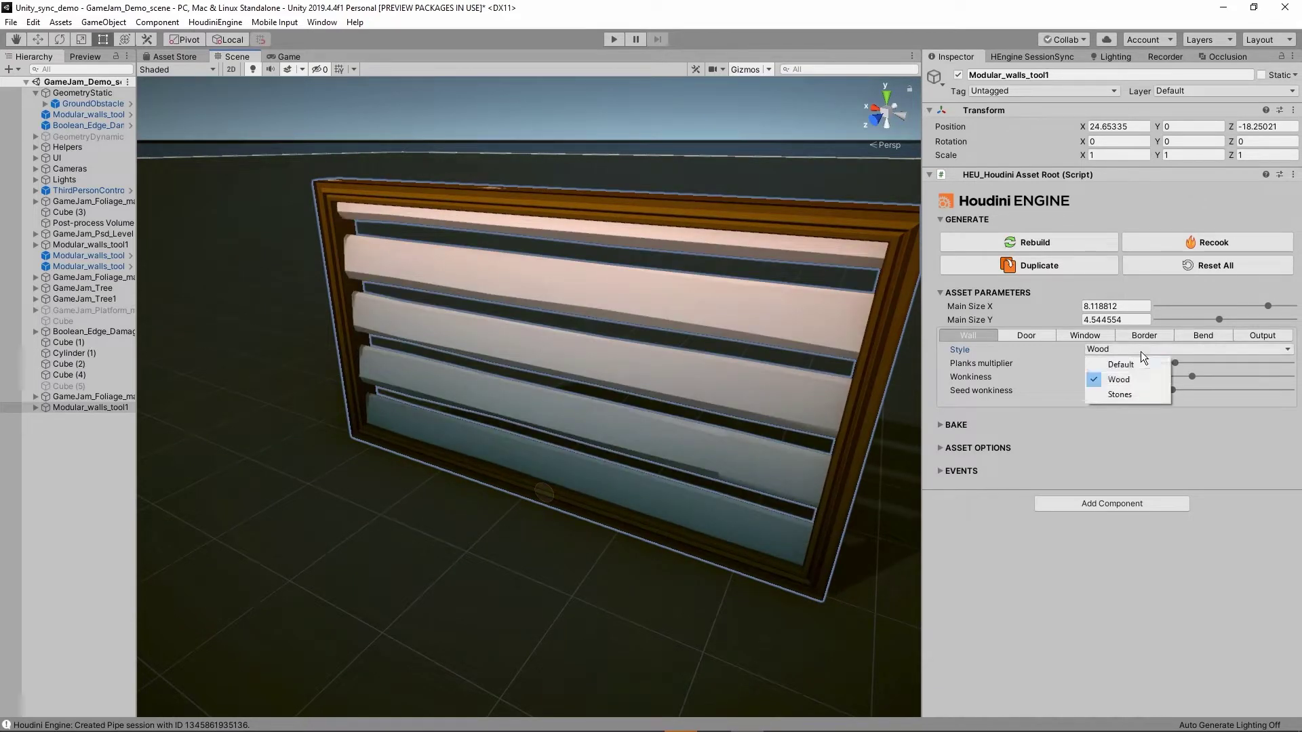
left_click(1120, 394)
left_click_drag(619, 449, 635, 390, "alt")
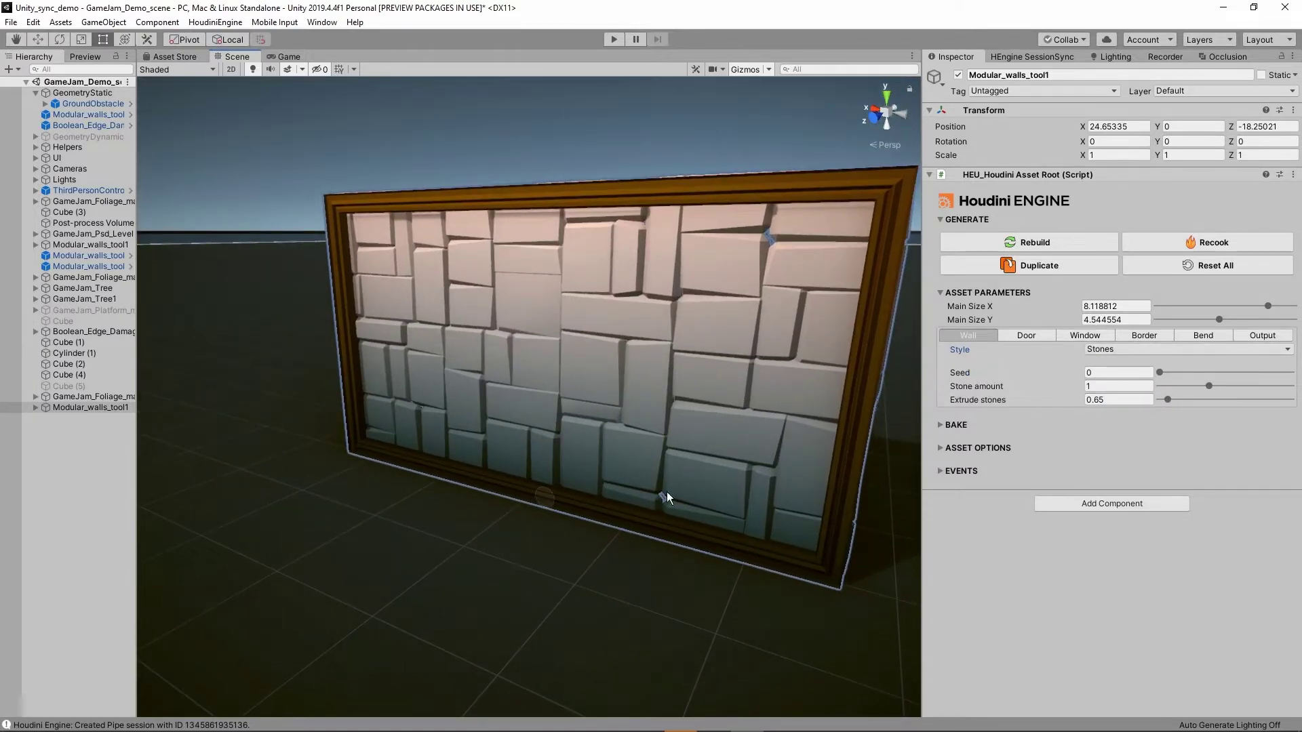
left_click(1205, 370)
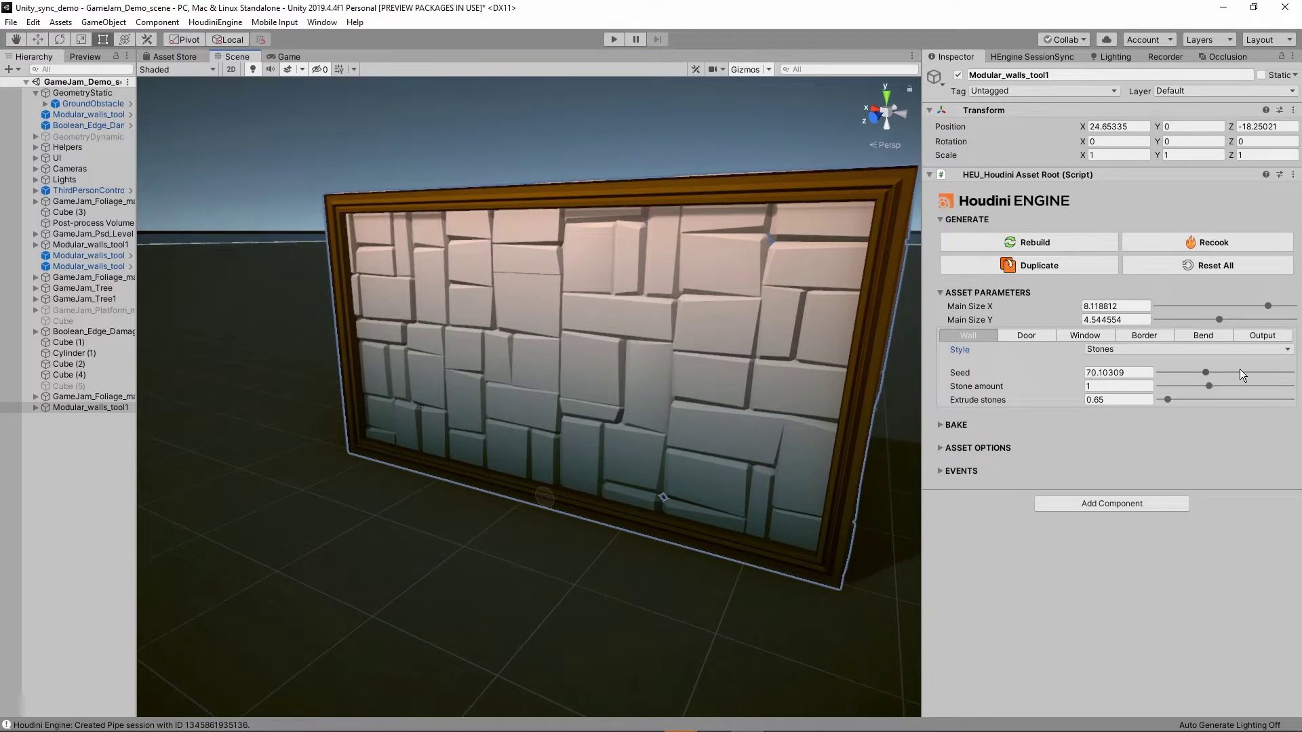
left_click_drag(1243, 372, 1194, 372)
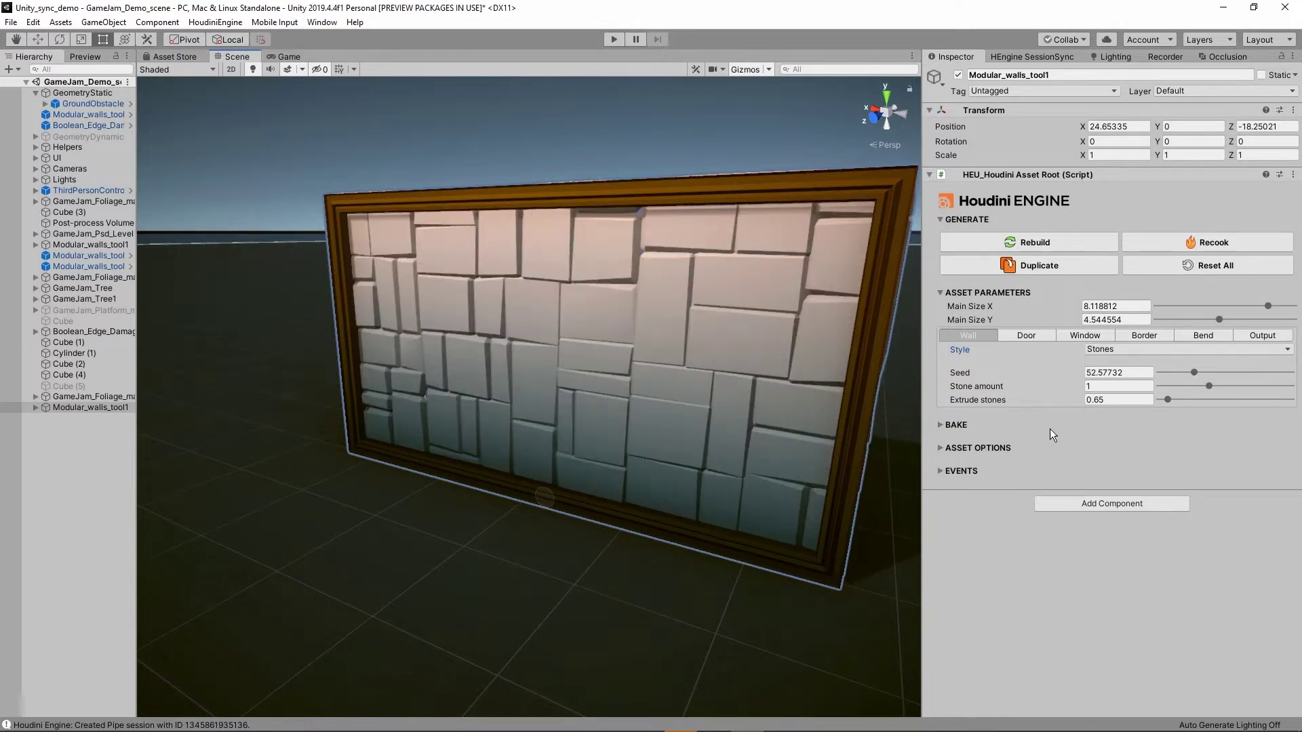
Step: Enable a round-topped door at Position Door 1.731959 with Door Height 2.628866
left_click(1023, 339)
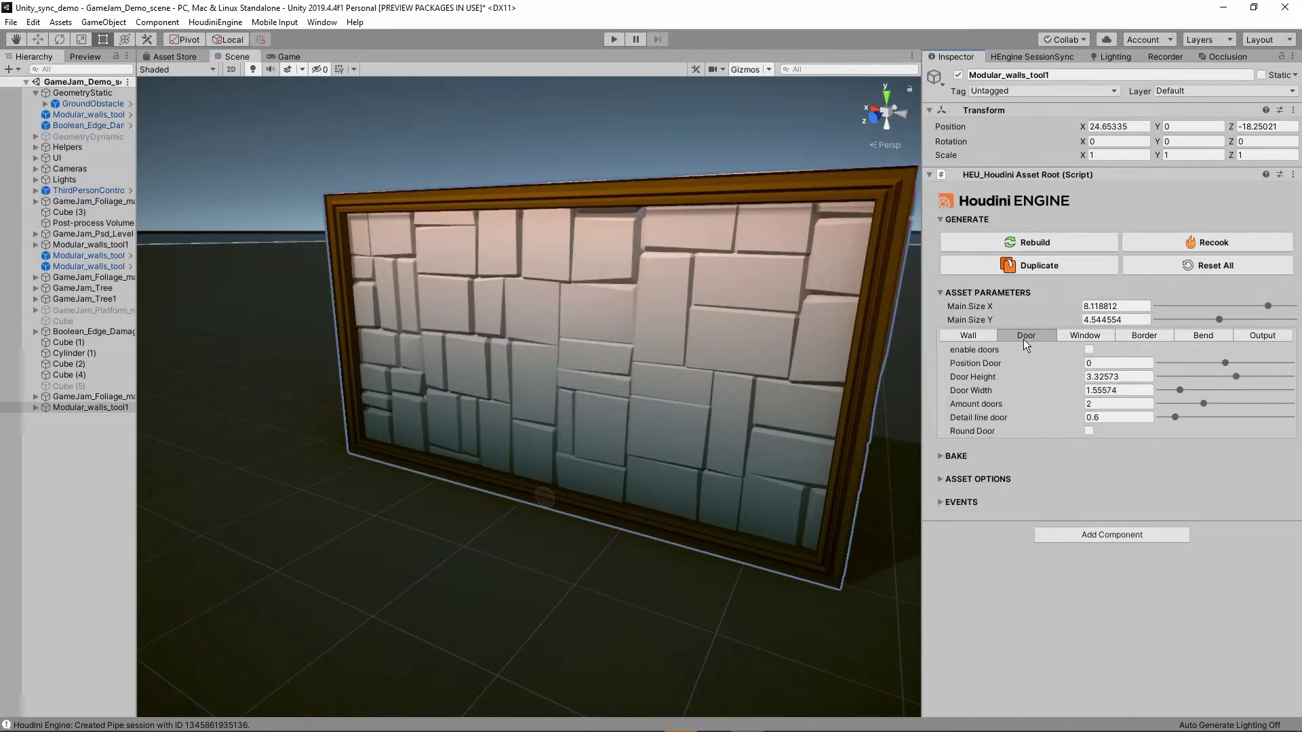
left_click(1089, 349)
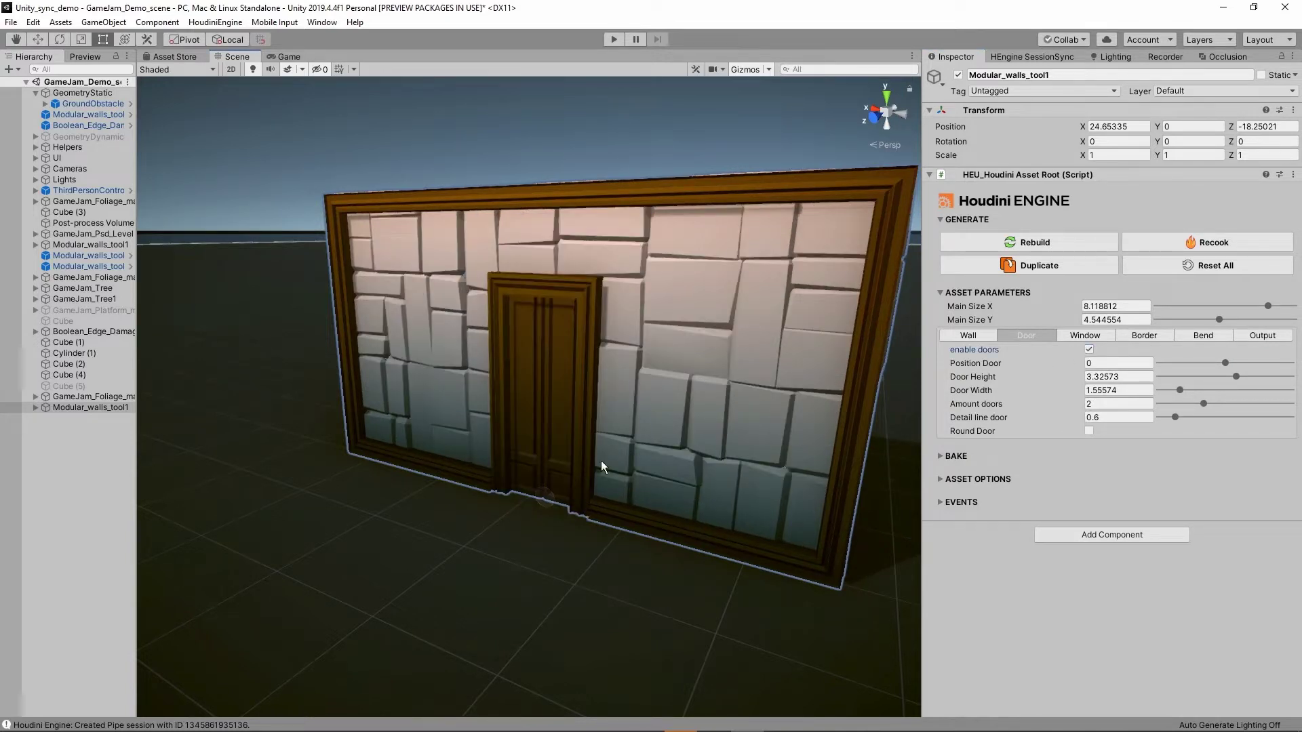
mouse_move(1231, 362)
left_mouse_down()
mouse_move(1259, 361)
mouse_move(1213, 374)
left_mouse_up()
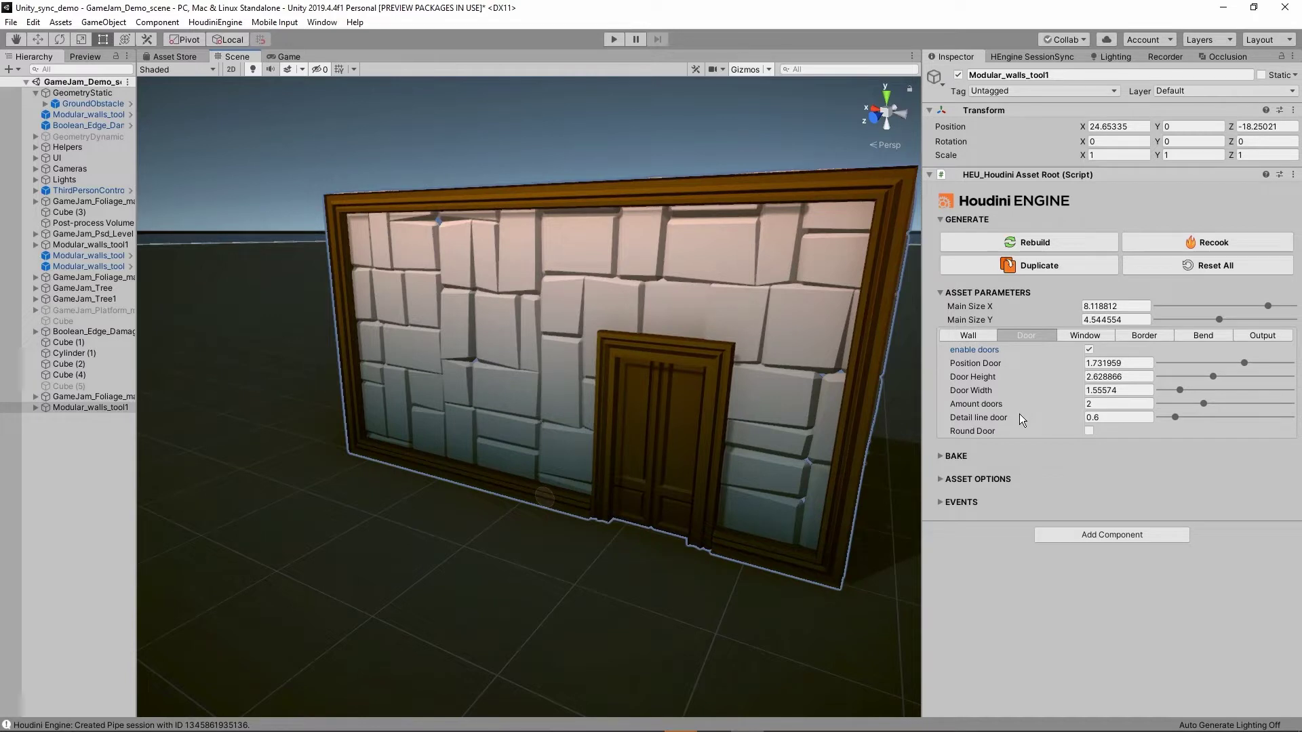
left_click(1089, 431)
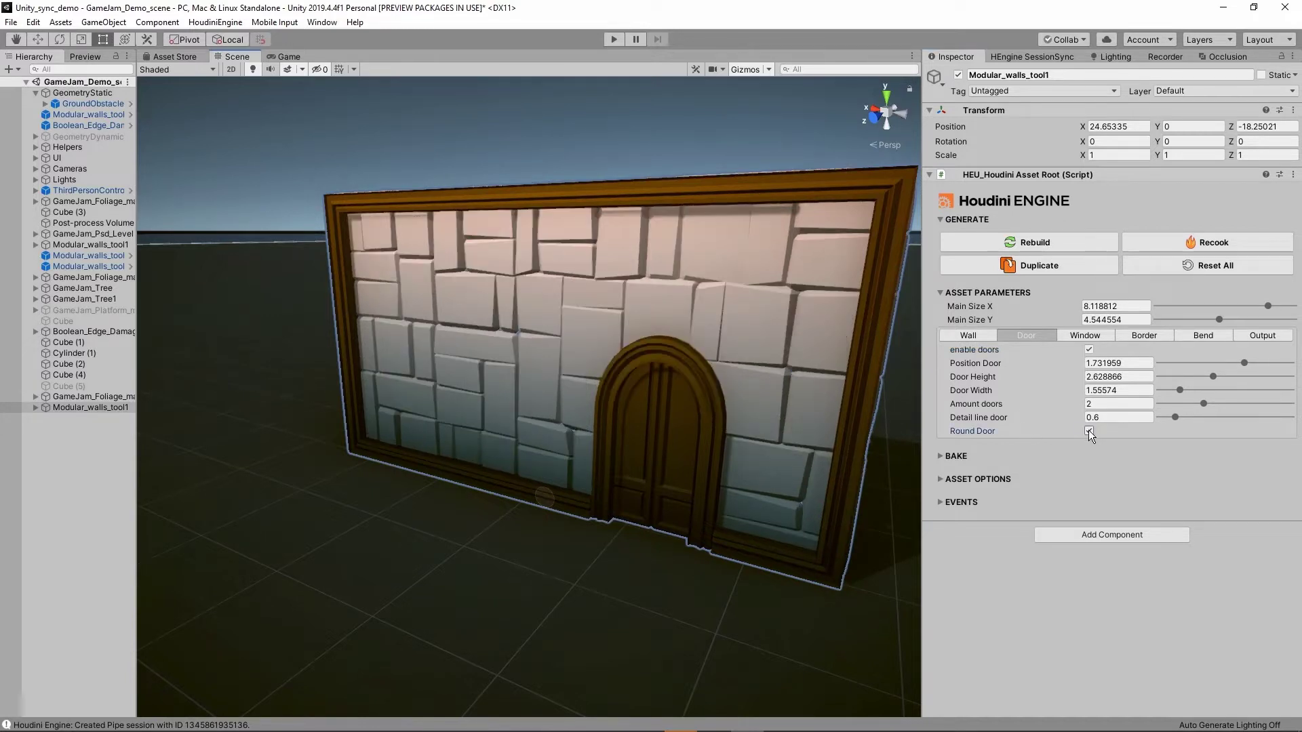
Step: Add one round window at Position x -1.741935, widened to size x 2.287097
left_click(1076, 335)
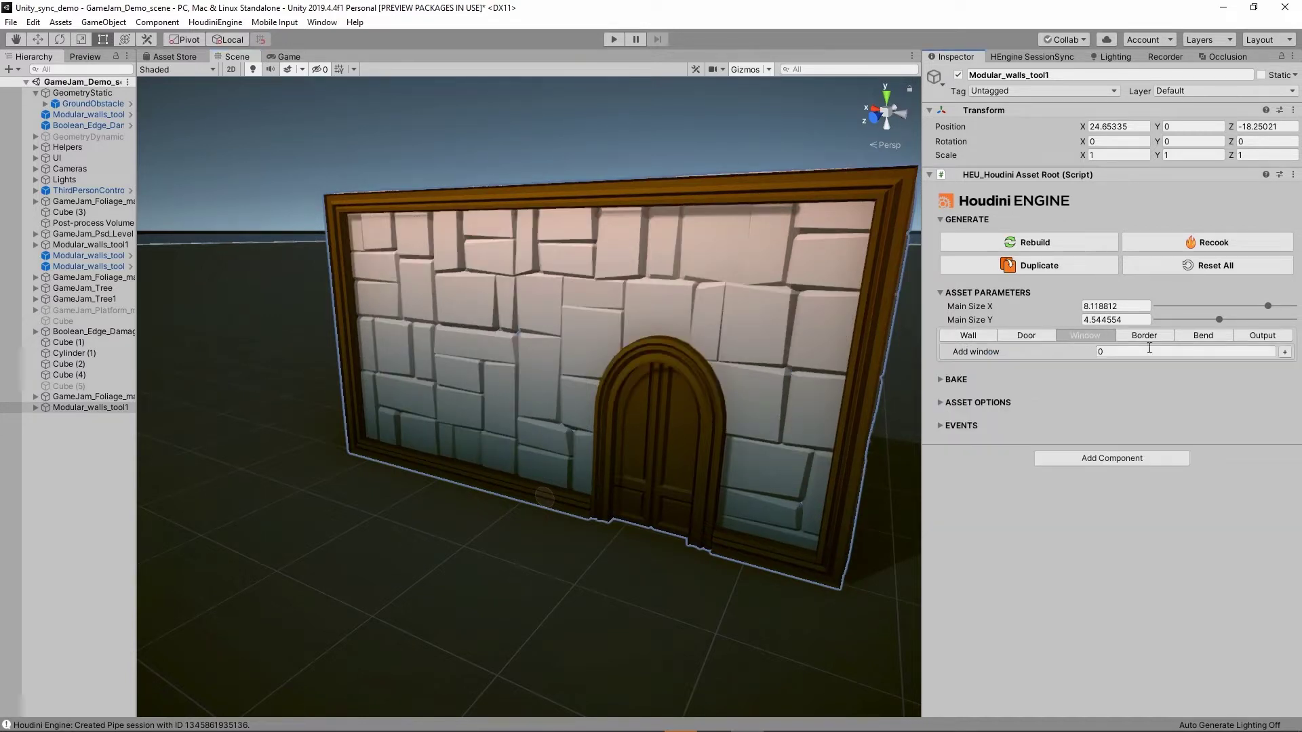
left_click(1283, 352)
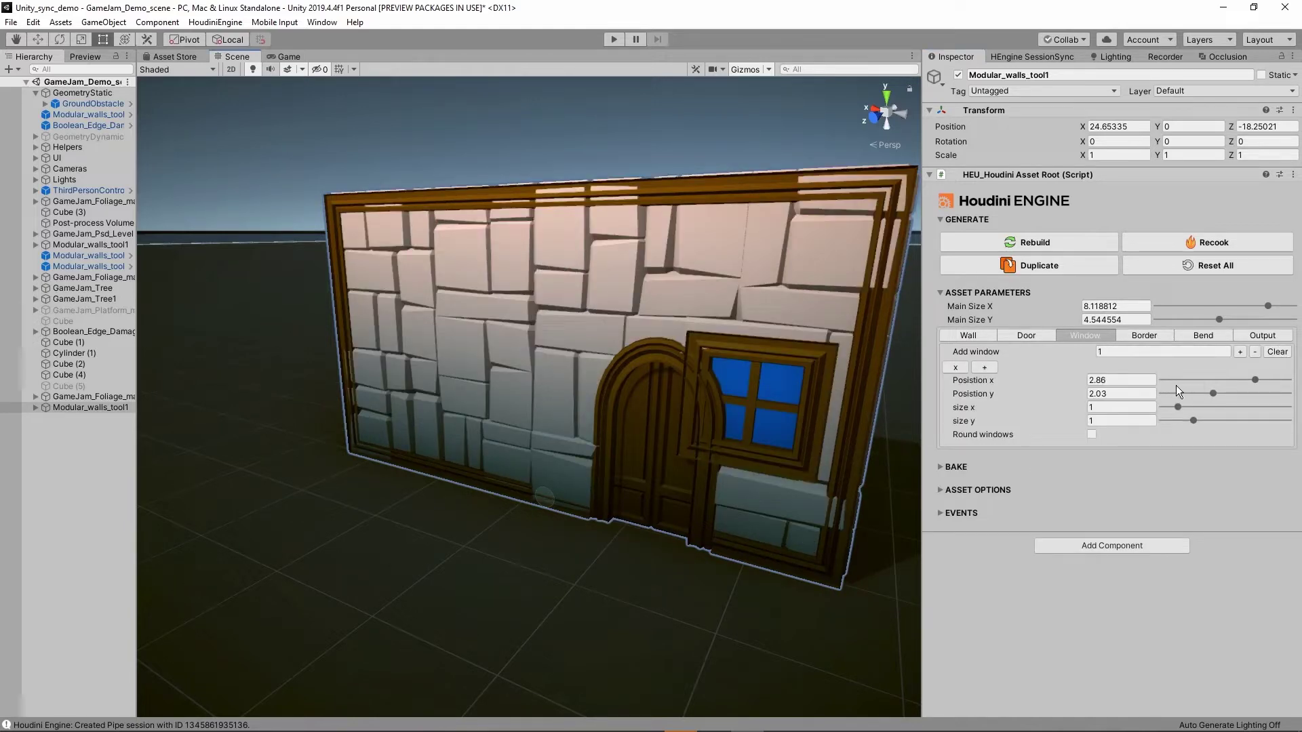
left_click_drag(1243, 380, 1208, 382)
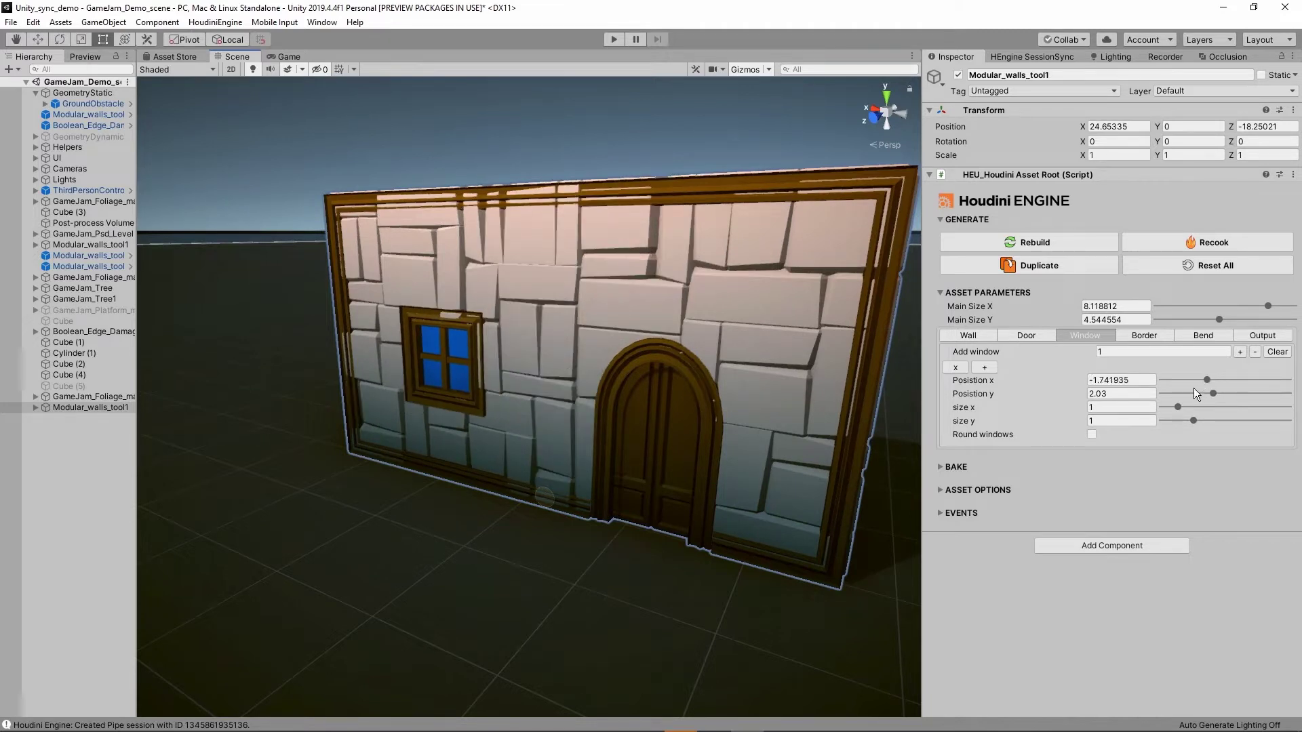
left_click(1092, 434)
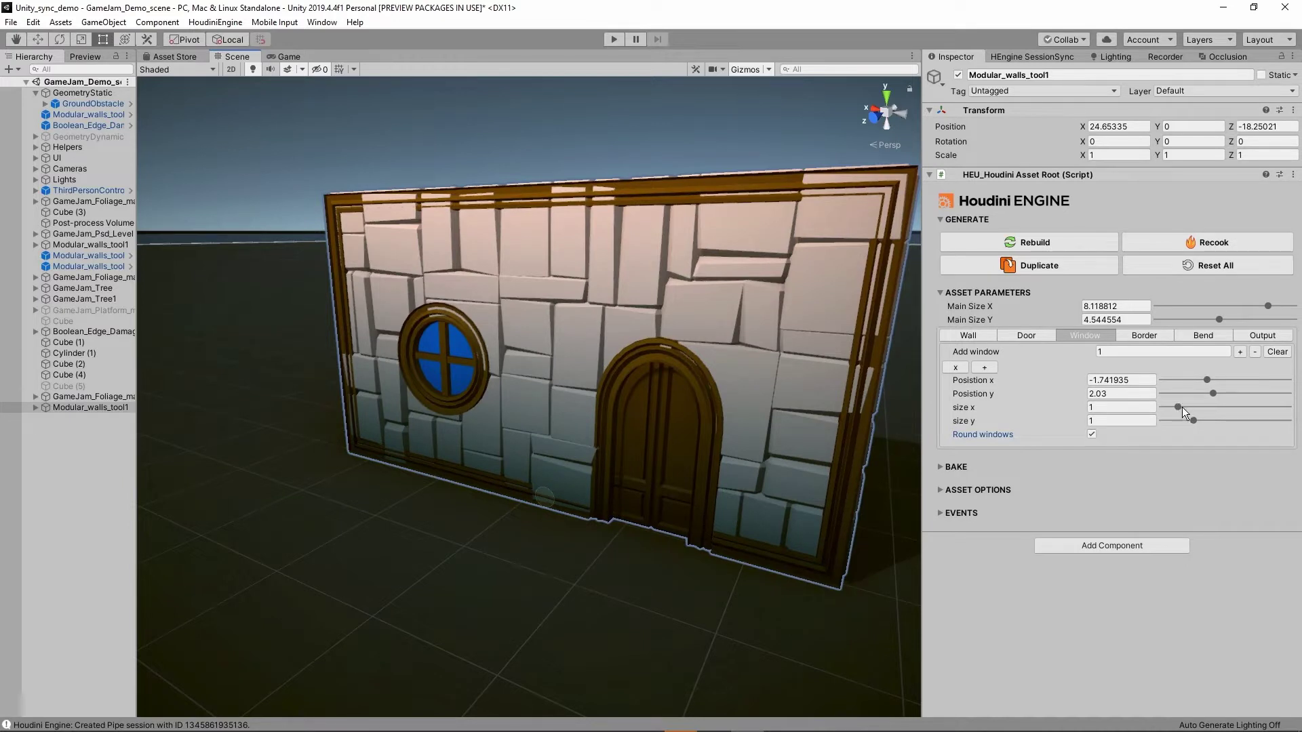
left_click_drag(1194, 406, 1206, 407)
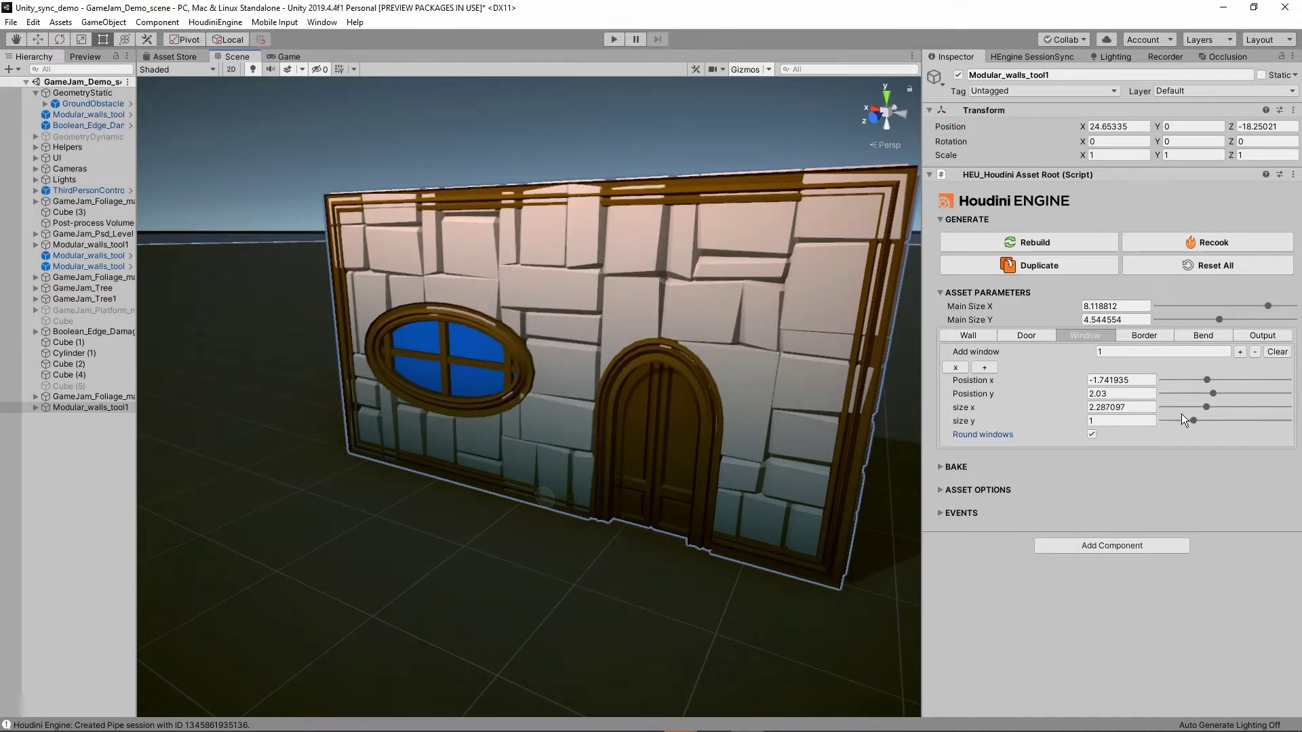
Step: Offset the border slightly and set stone borders with Merge stones 0.242268 and Stone size 1.090722
left_click(1130, 336)
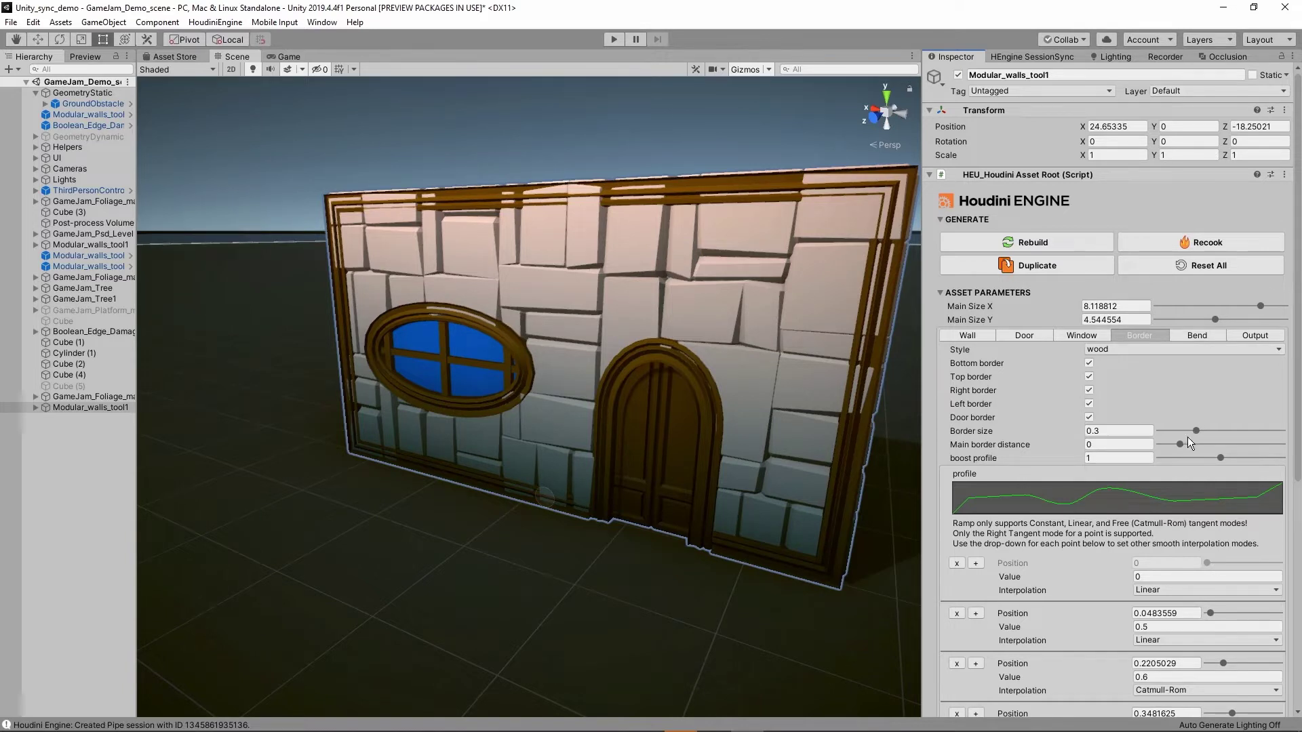
left_click_drag(1182, 445, 1190, 445)
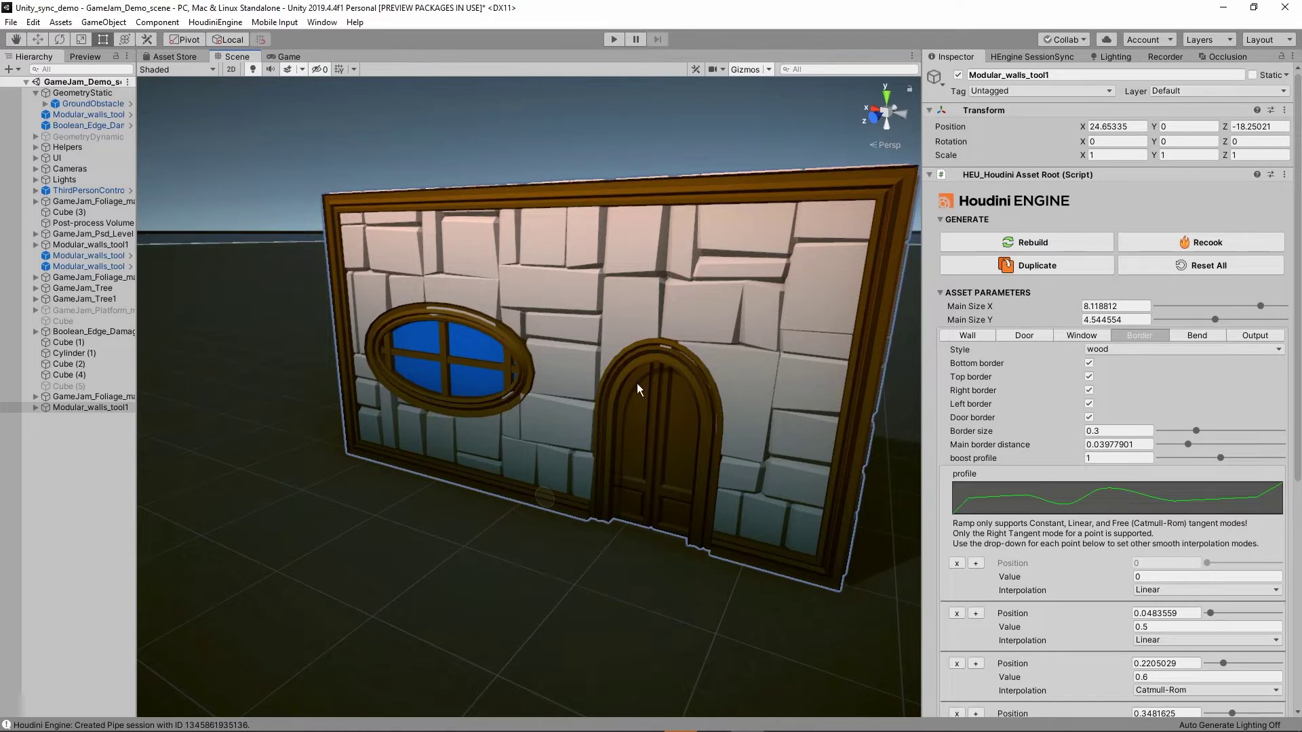
left_click_drag(640, 388, 628, 378, "alt")
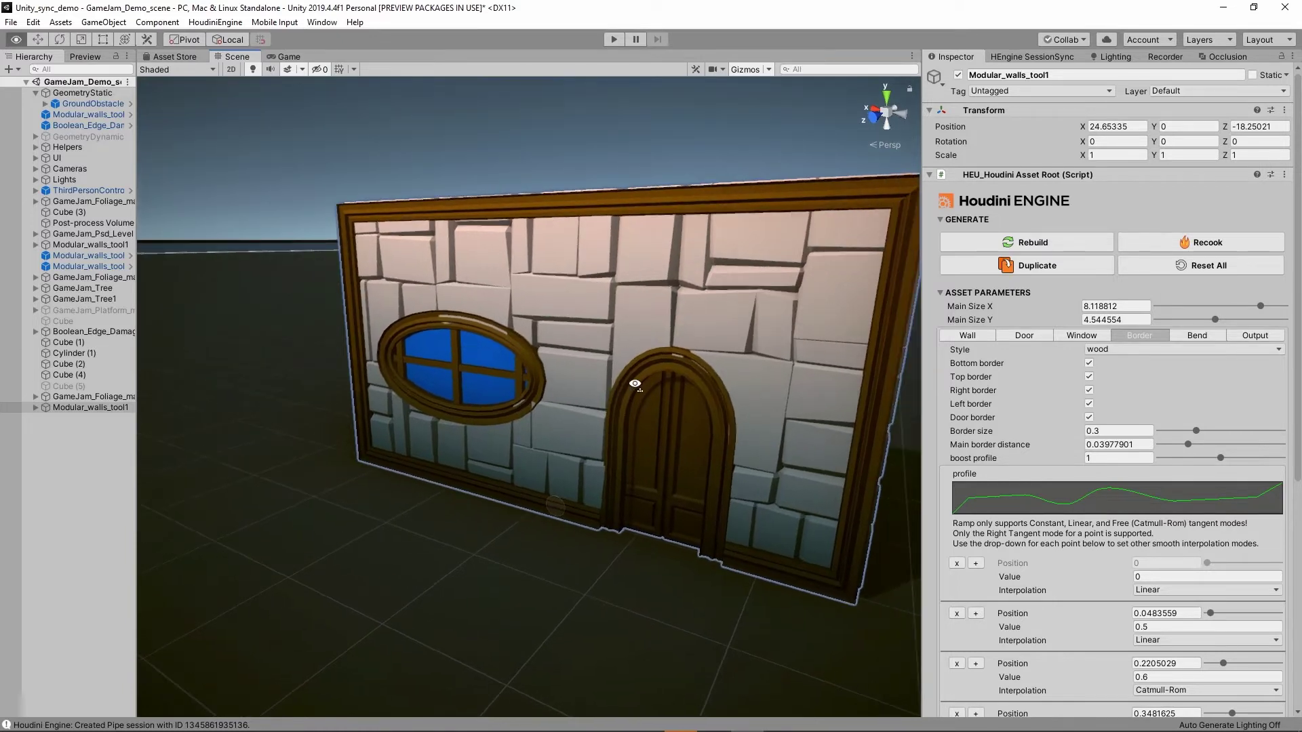
left_click(1097, 351)
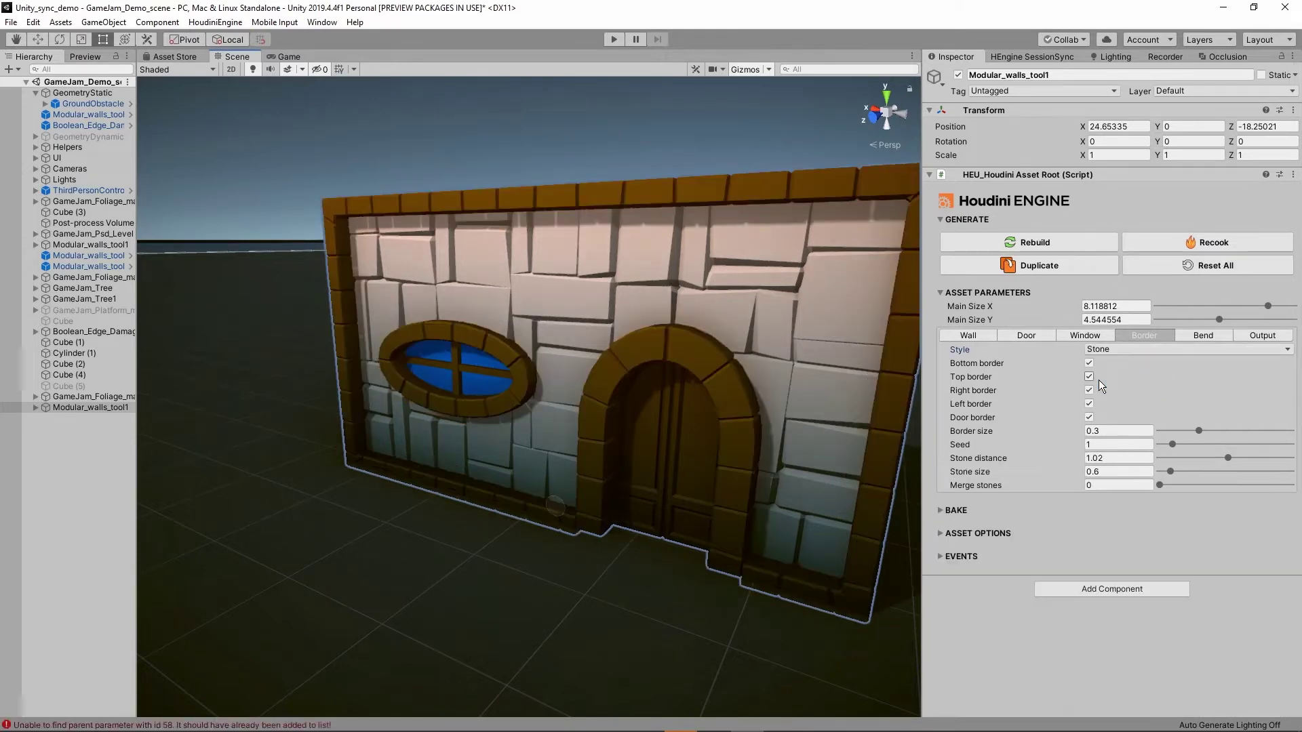
left_click_drag(724, 398, 748, 386, "alt")
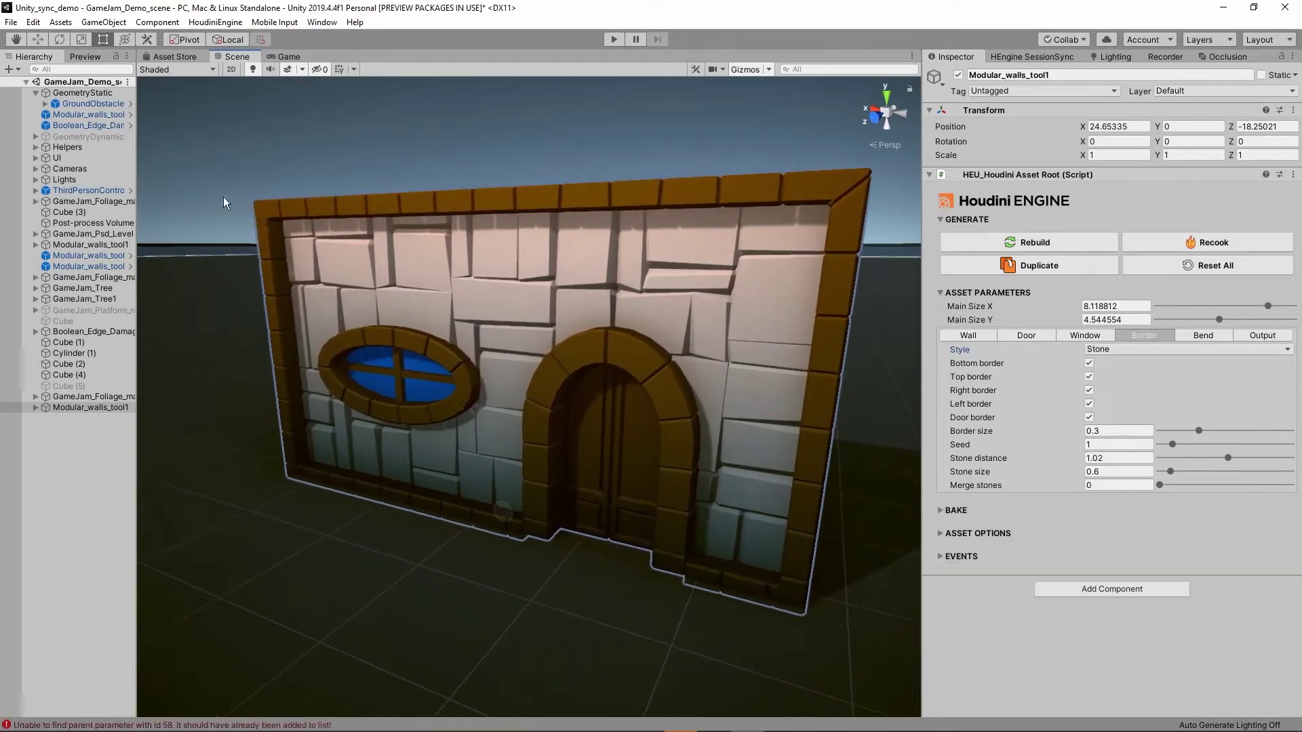
left_click(1191, 485)
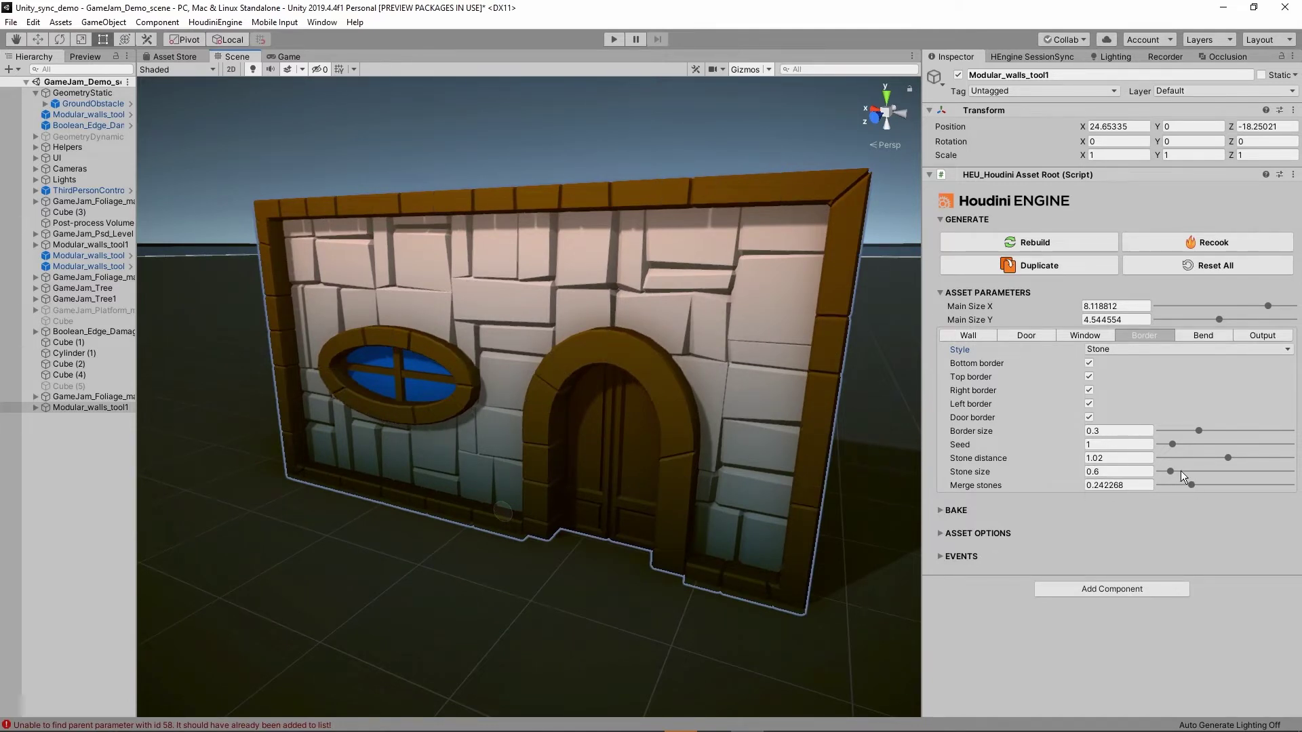
left_click(1206, 471)
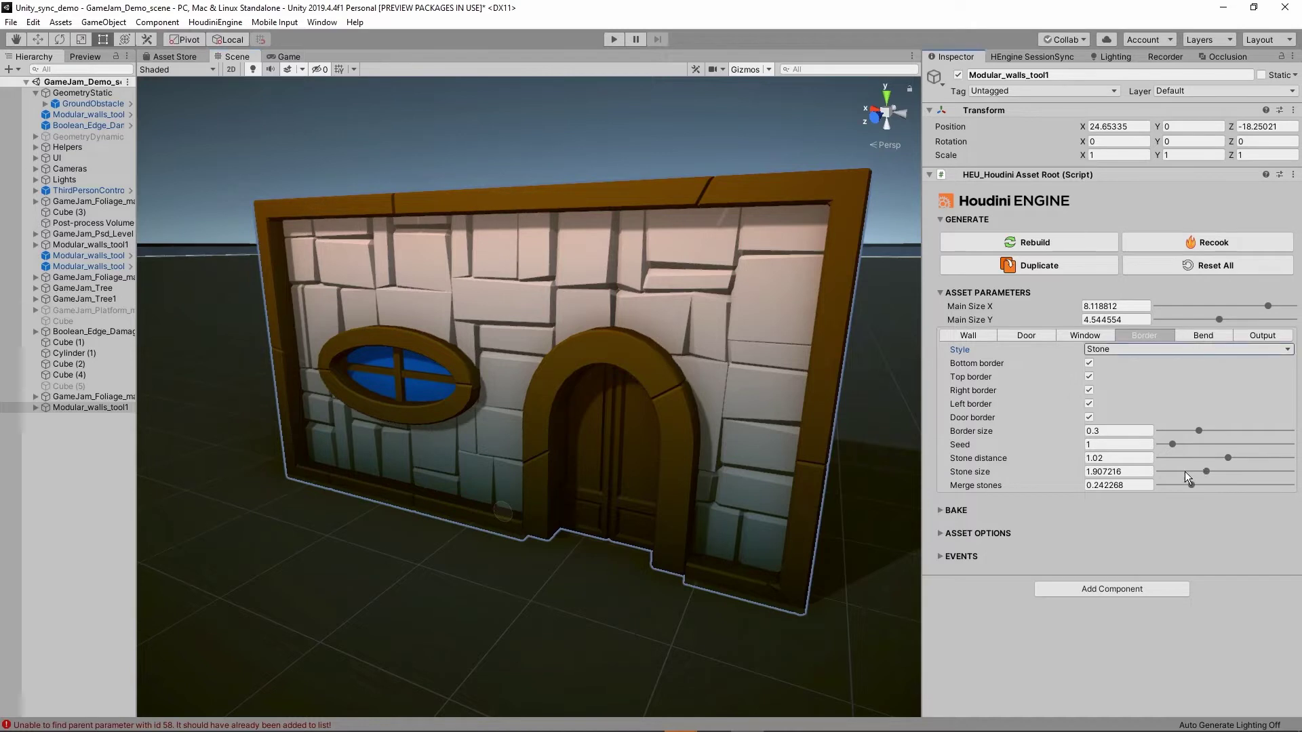
left_click(1182, 470)
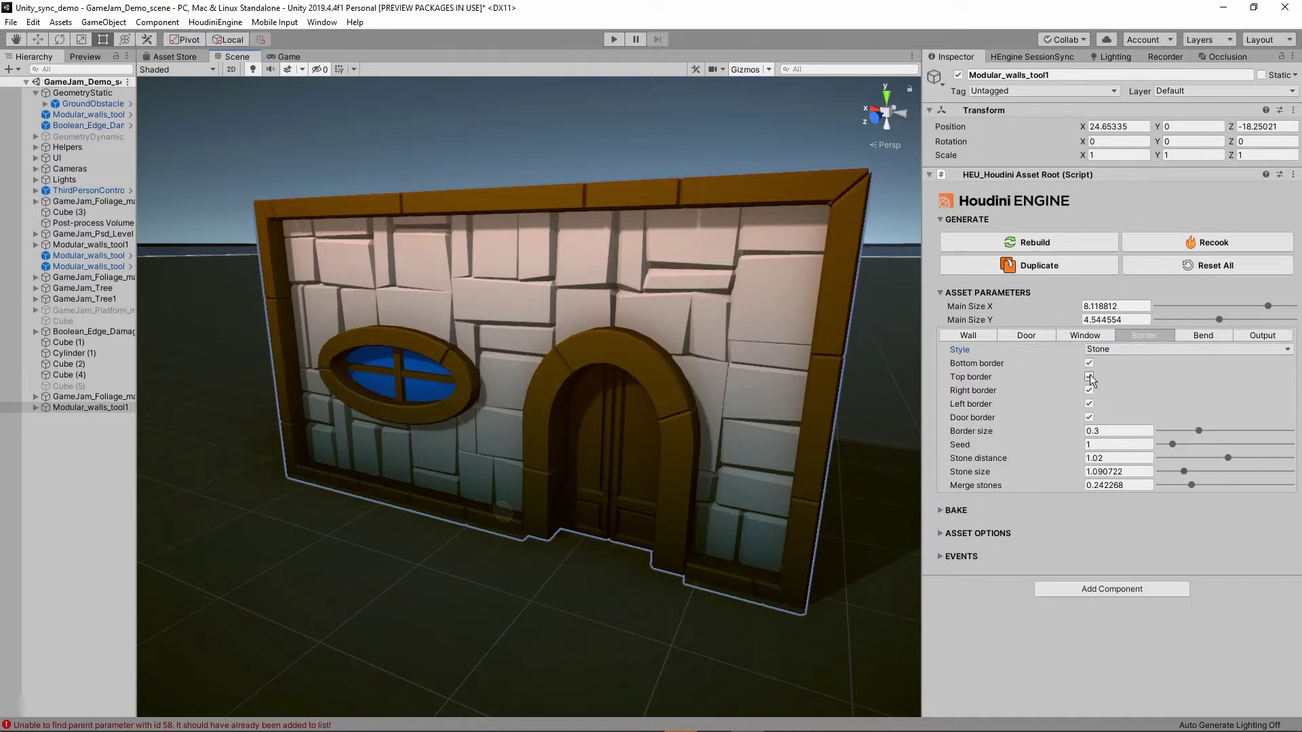
Step: Turn off the wall's top and left borders
left_click(1089, 376)
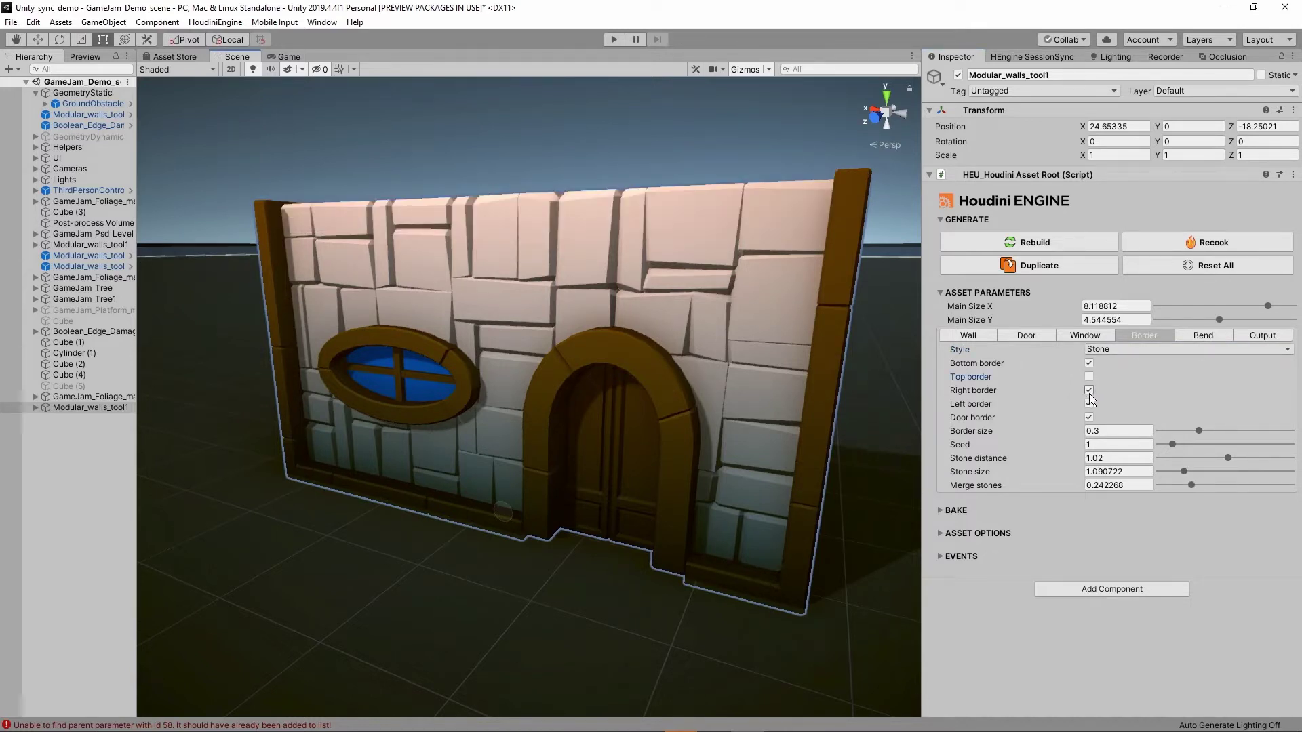
left_click(1089, 404)
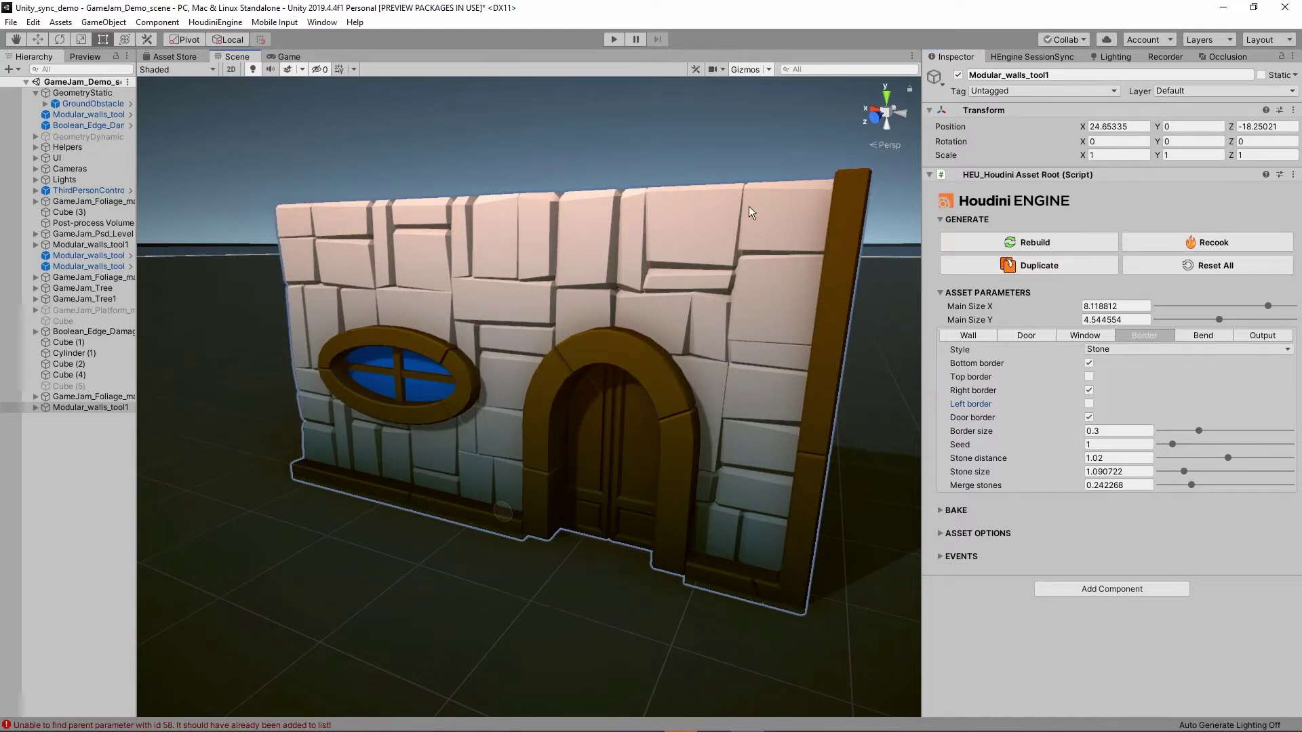
left_click_drag(751, 212, 671, 292, "alt")
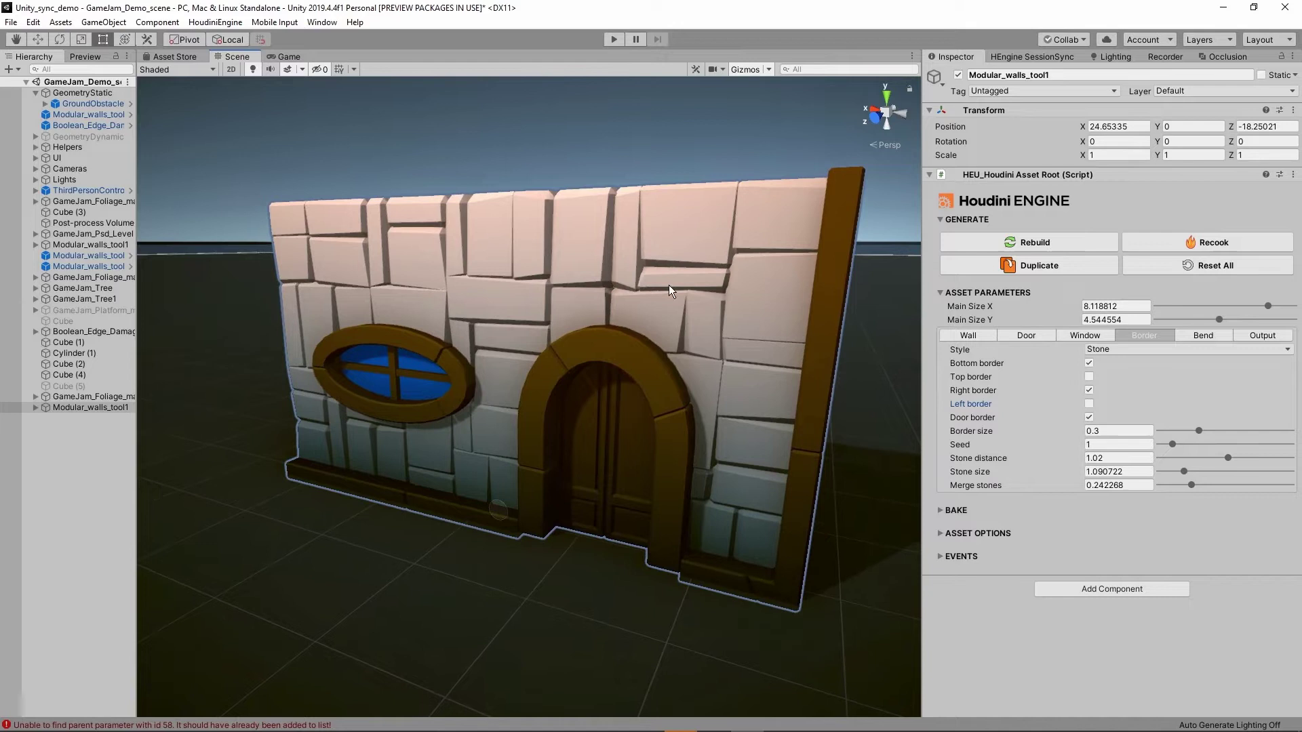
Step: Enable bending on the wall and set the Bend amount to -55.67009
left_click(1203, 335)
left_click_drag(745, 384, 741, 372, "alt")
left_click(1088, 349)
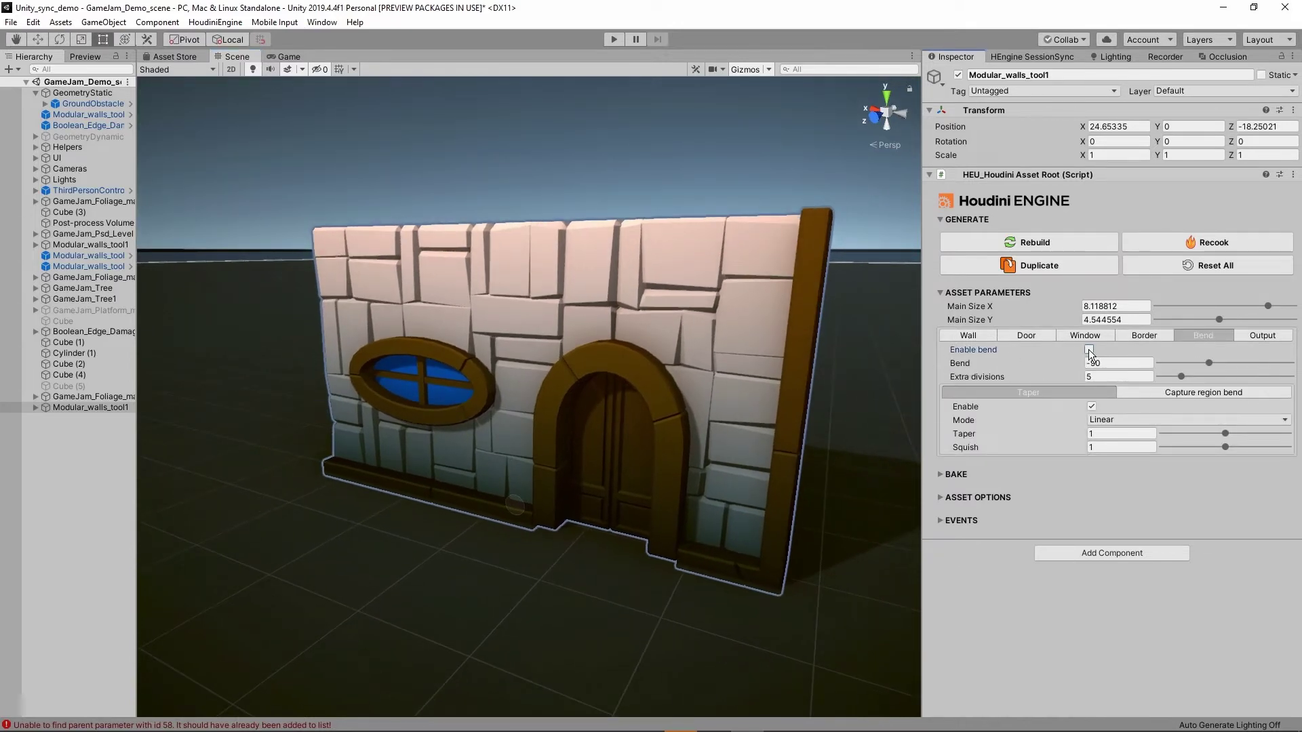
left_click_drag(707, 369, 671, 441, "alt")
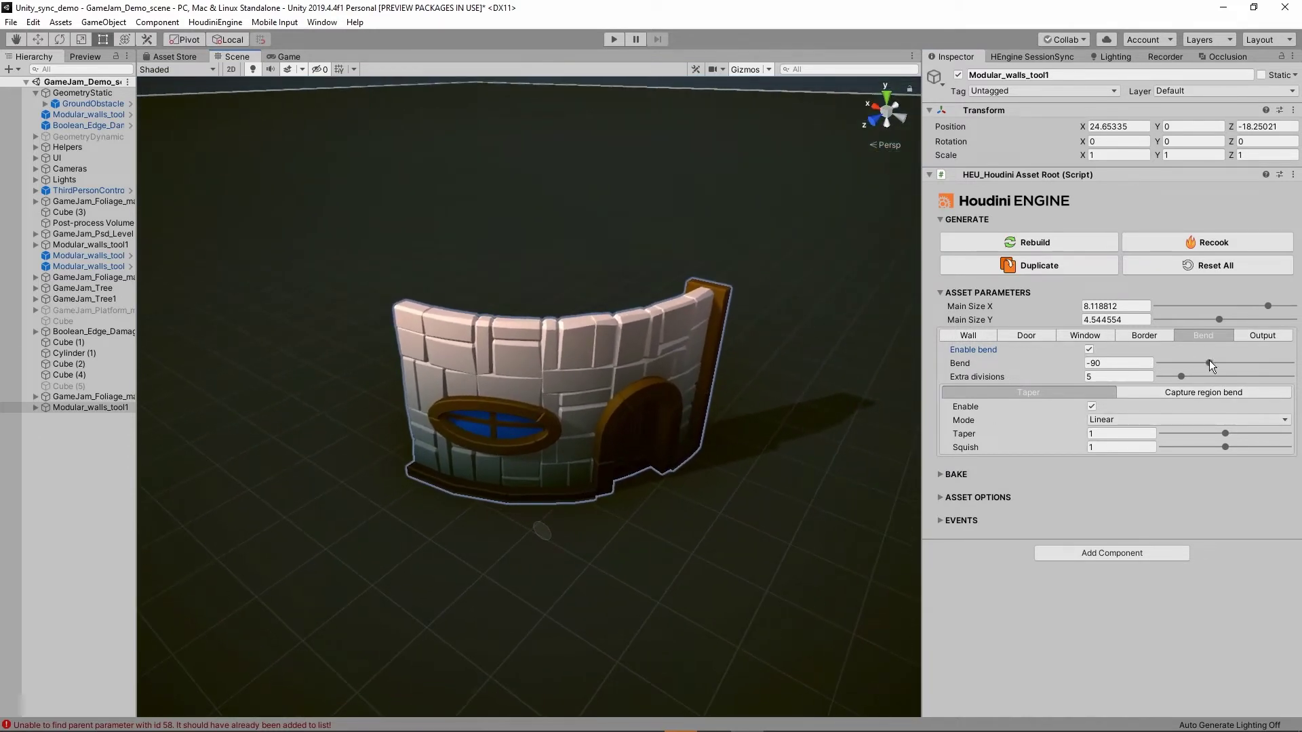
left_click_drag(1209, 362, 1283, 365)
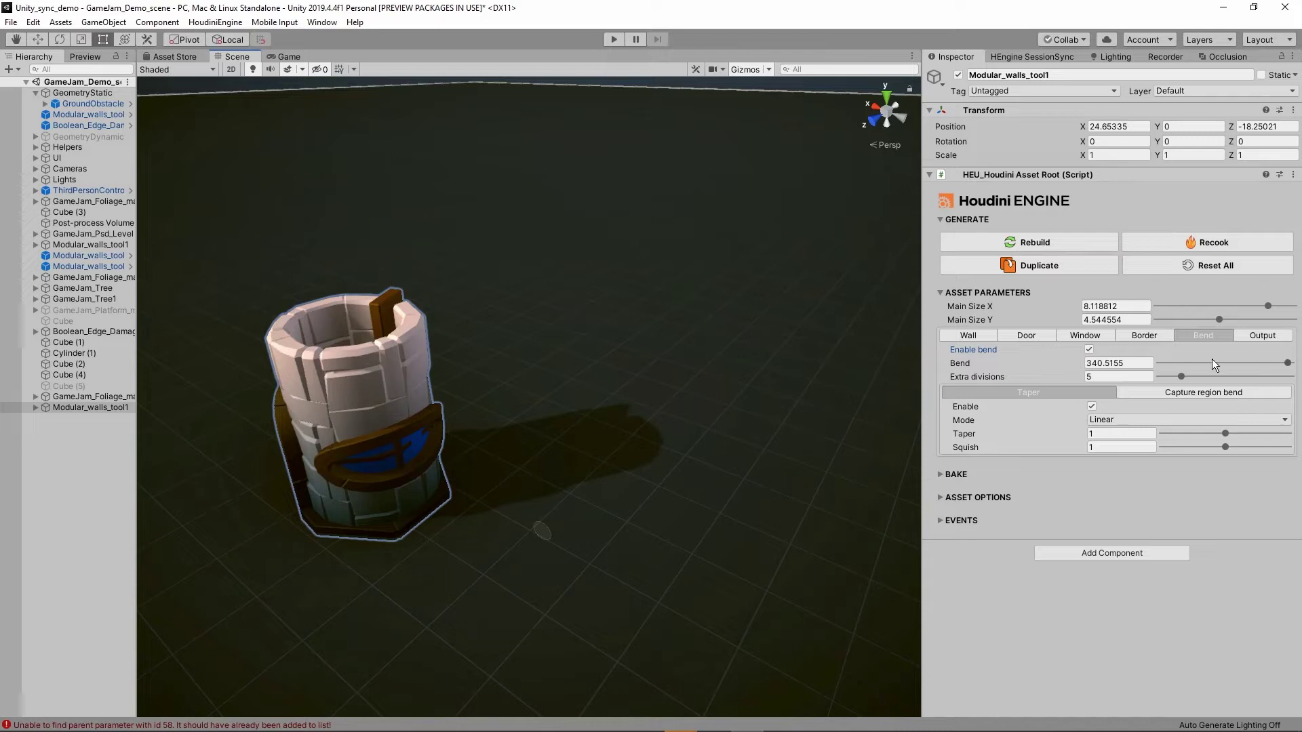
left_click(1192, 363)
left_click_drag(1187, 362, 1215, 364)
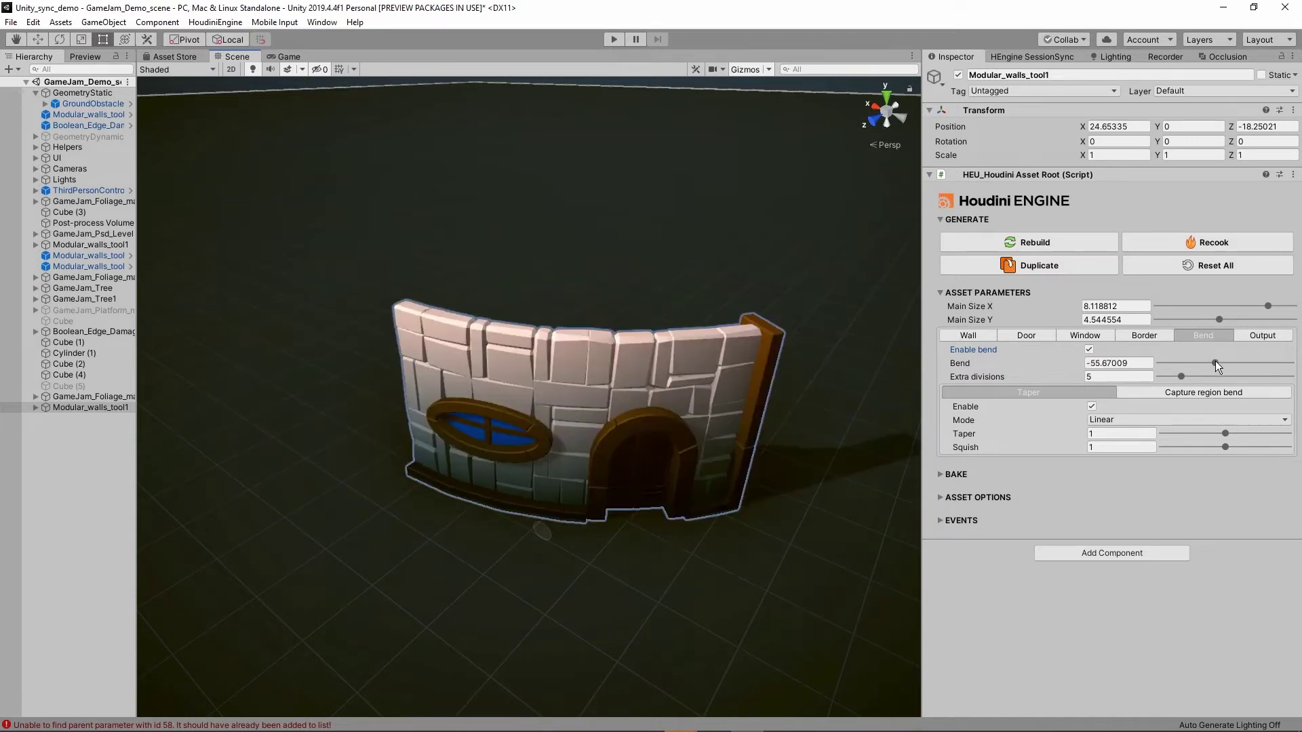
key("f")
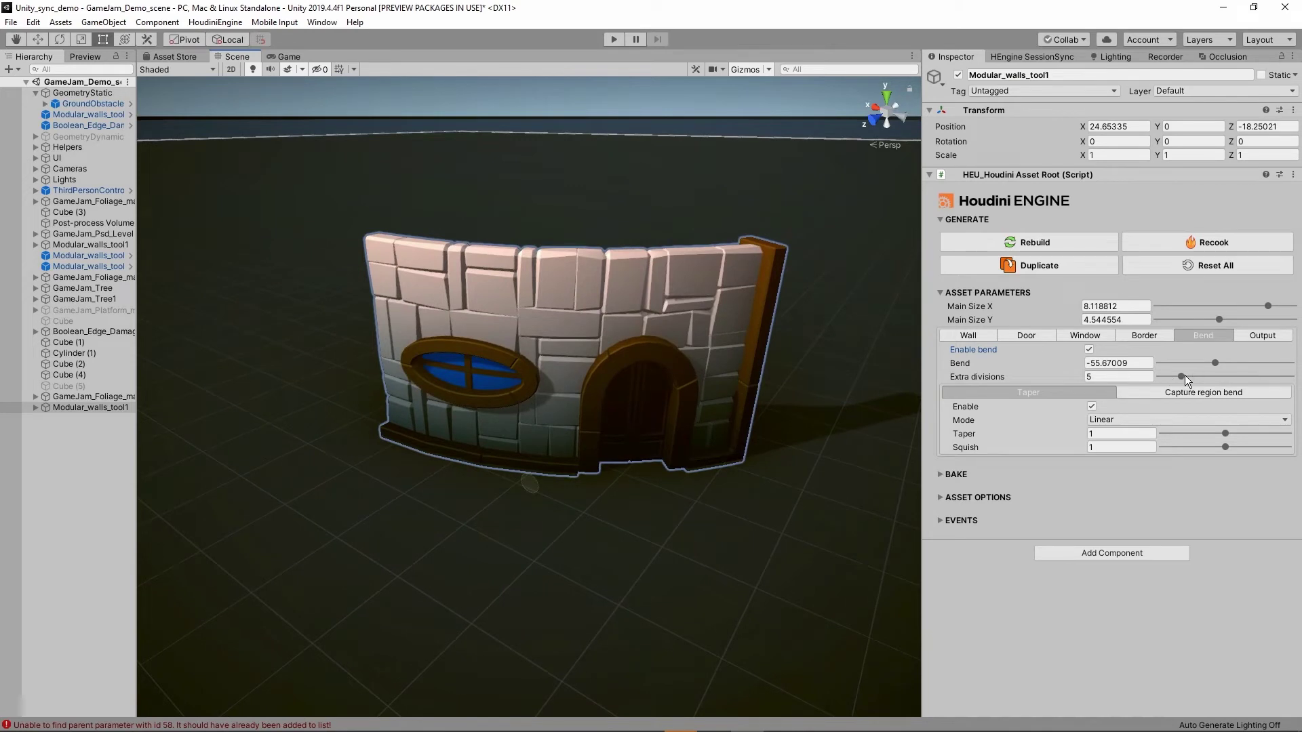
Step: Change the wall style from Stones to the plain Default style
left_click(962, 336)
left_click(1114, 353)
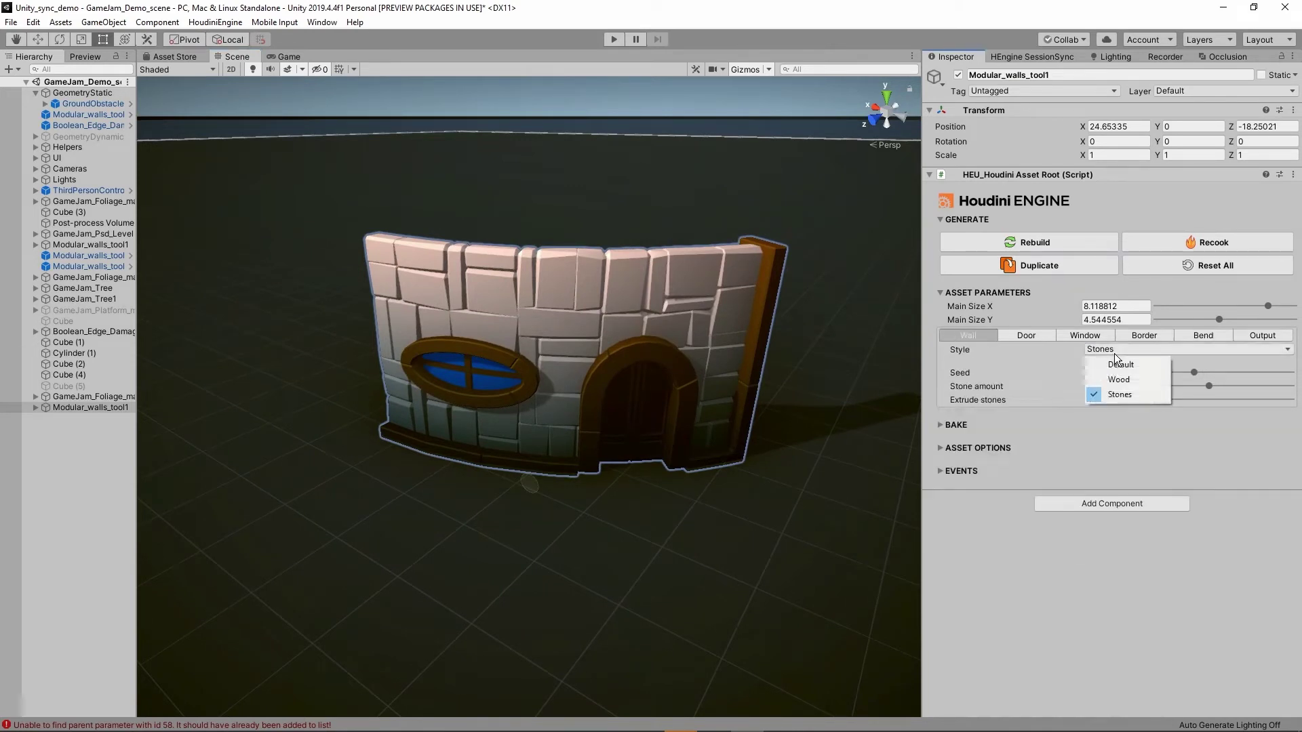
left_click(1117, 364)
left_click_drag(664, 366, 868, 344, "alt")
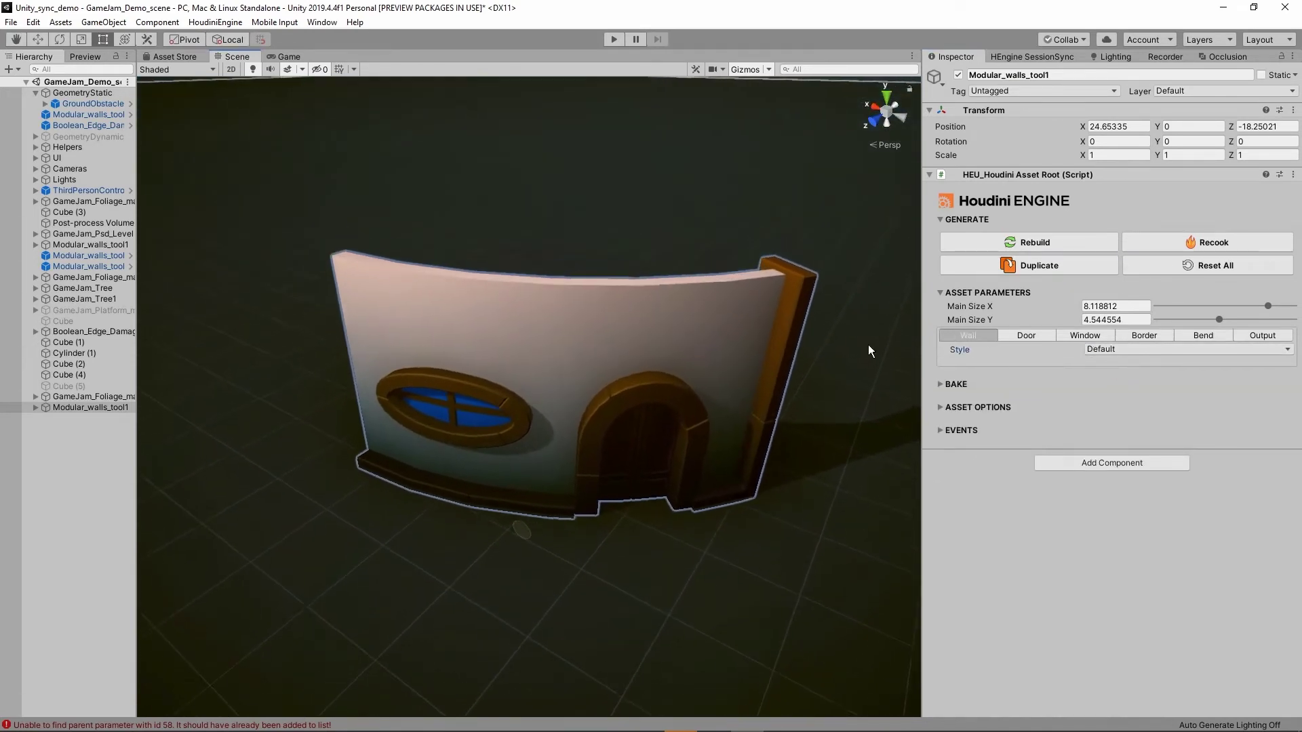
Step: Raise the bend's Extra divisions to 14.84536 and Taper to 1.408602
left_click(1201, 336)
left_click_drag(631, 366, 671, 420, "alt")
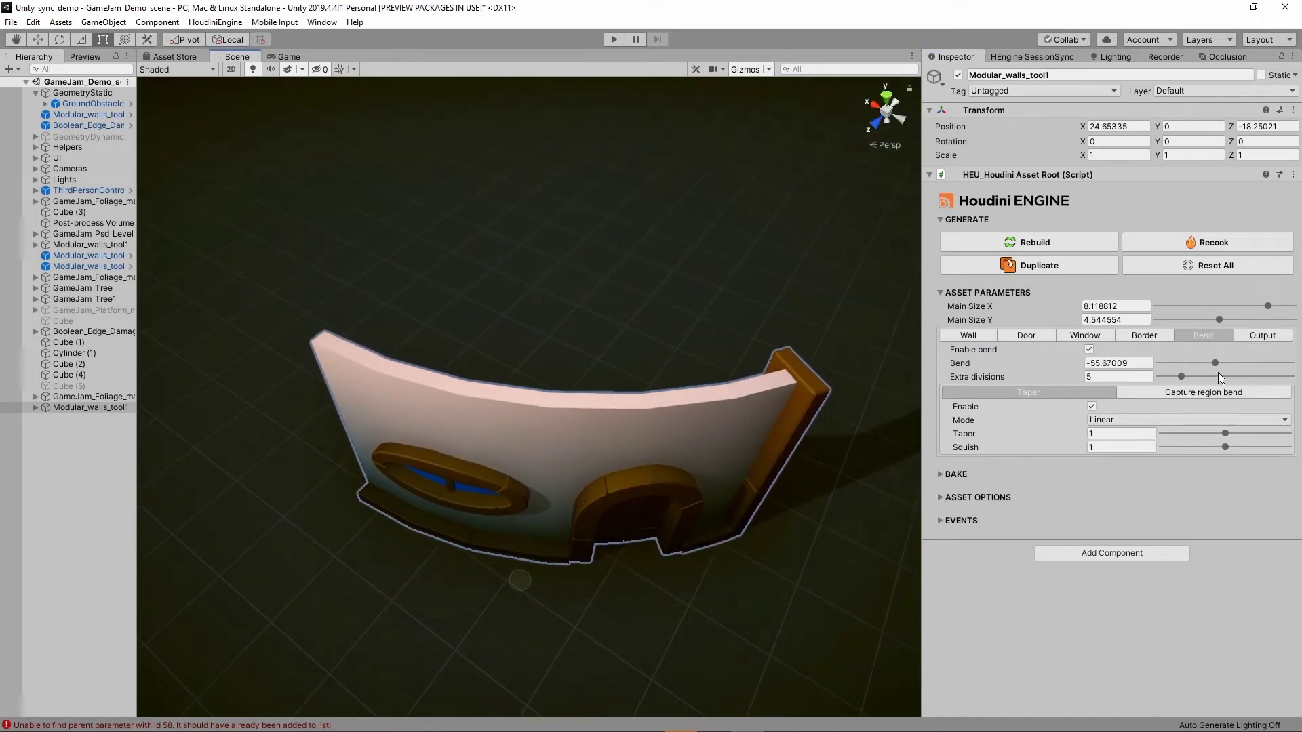
left_click_drag(1218, 375, 1223, 375)
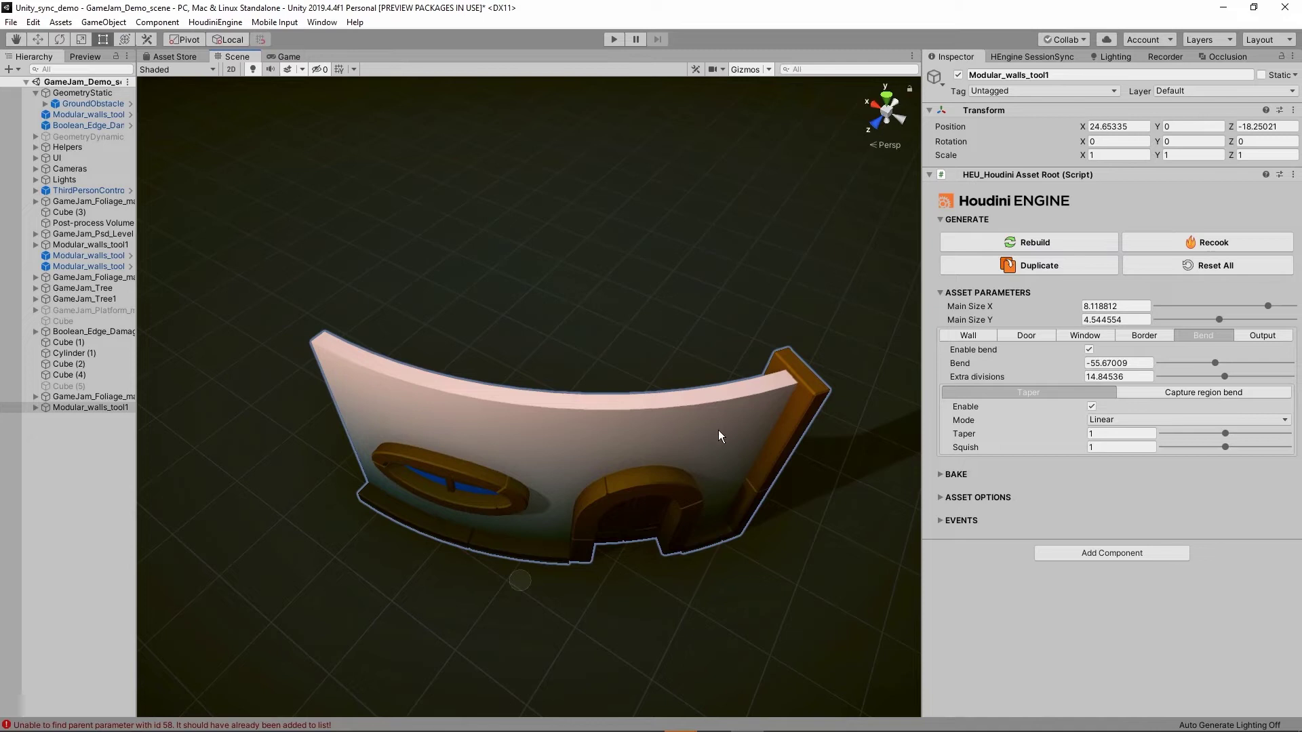
left_click_drag(720, 436, 888, 505, "alt")
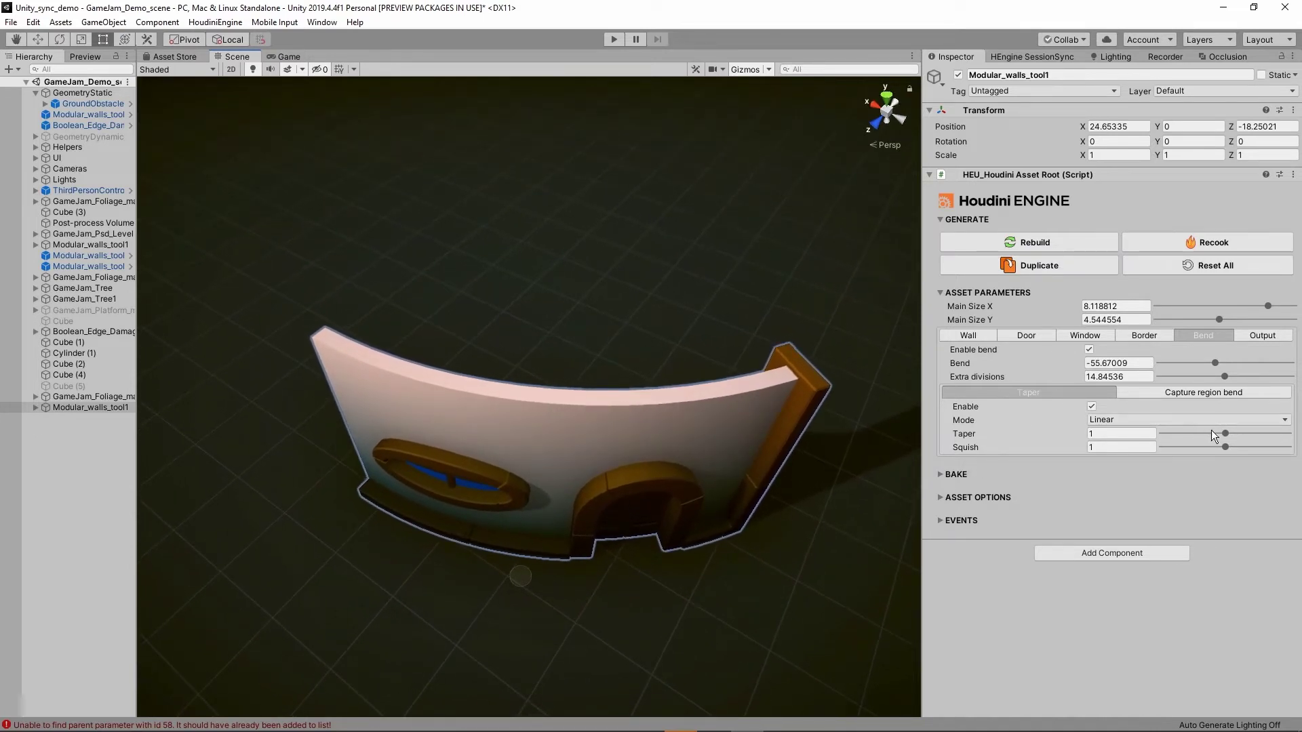
left_click_drag(1227, 432, 1251, 430)
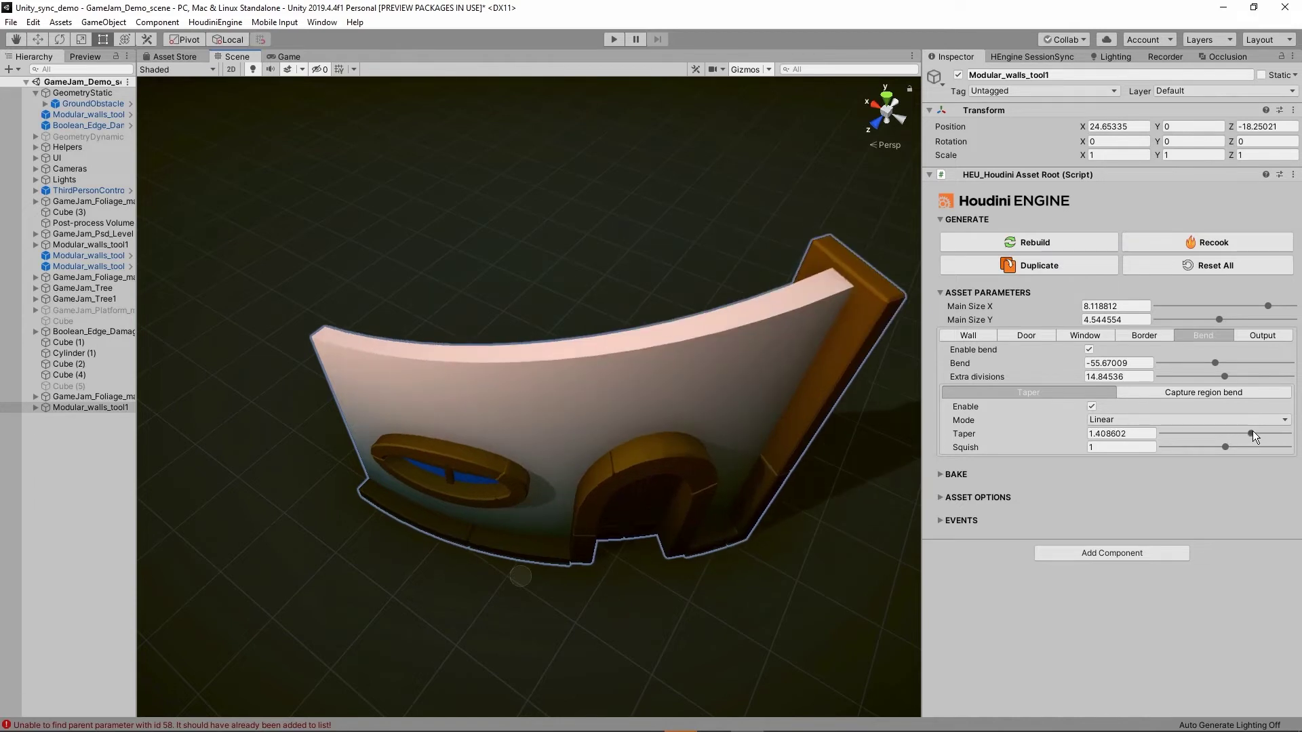
left_click_drag(727, 440, 712, 366, "alt")
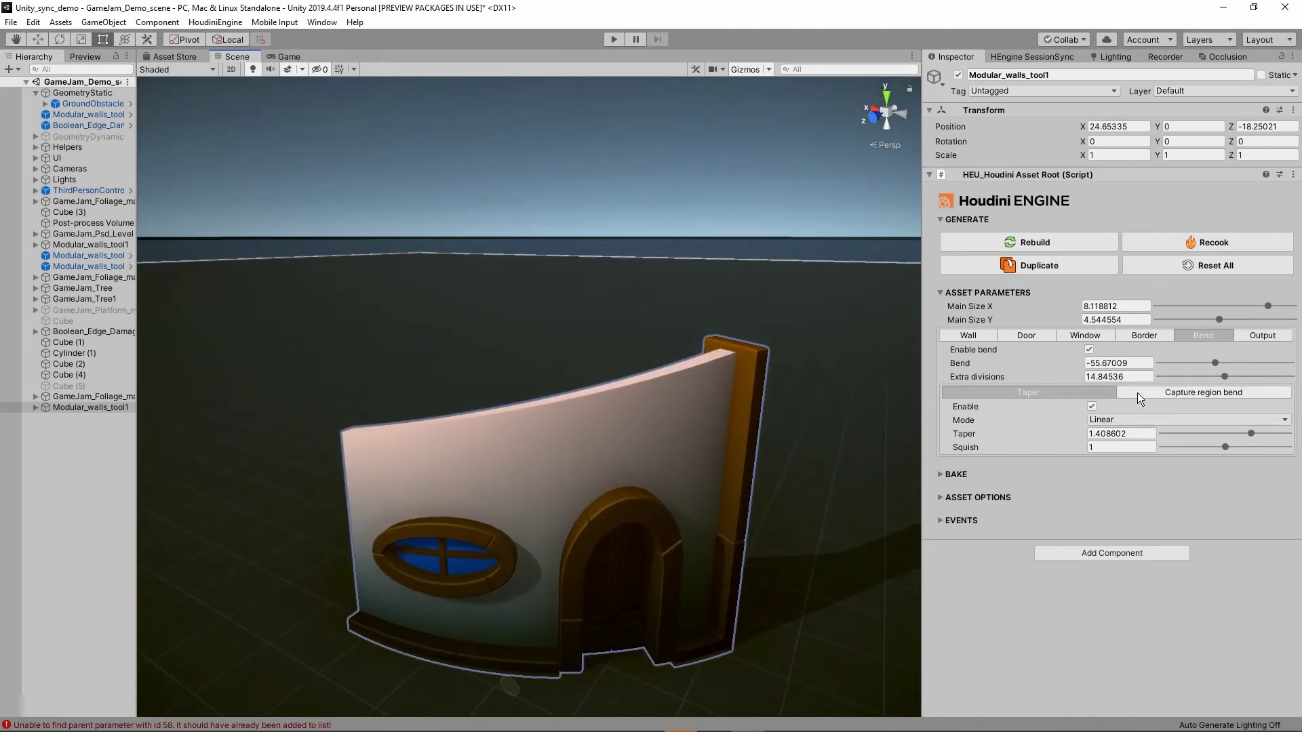
Step: Set region bend Pivot bend to about 4.19 and Bend Length to about 6.29, then disable Taper
left_click(1137, 393)
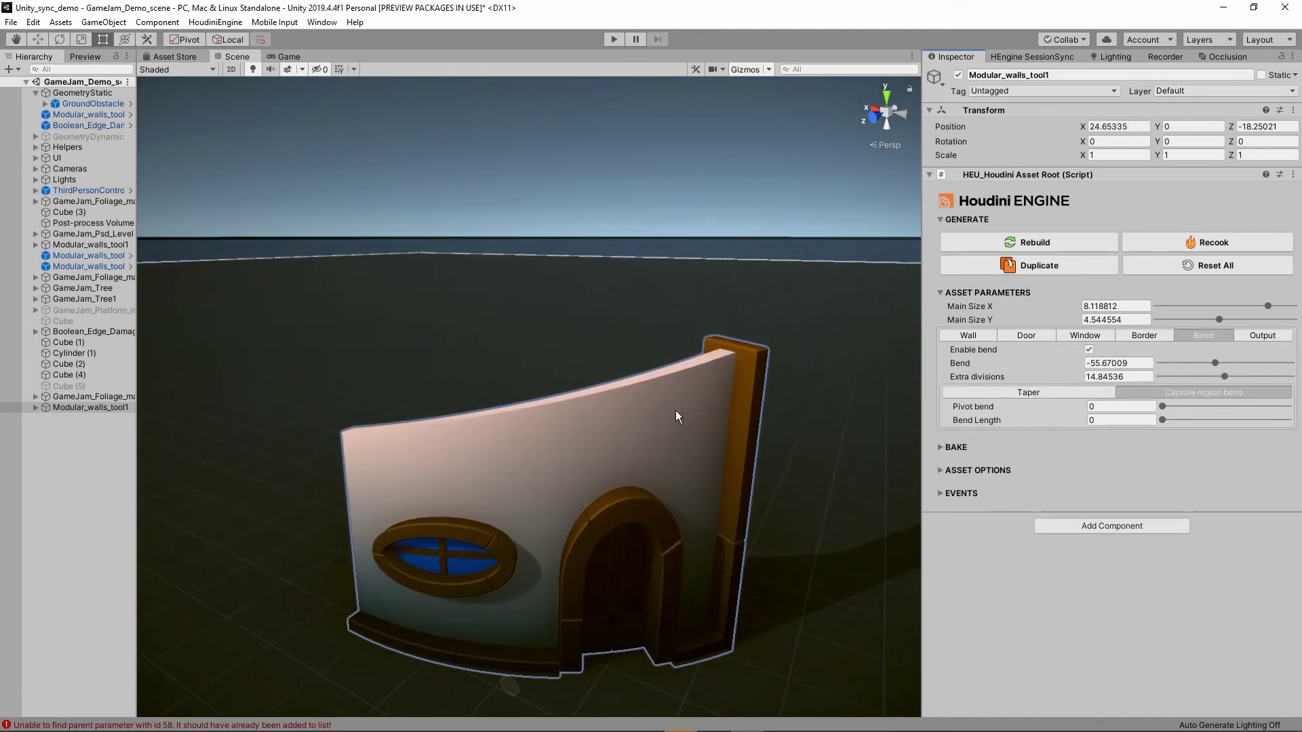
left_click_drag(678, 410, 677, 547, "alt")
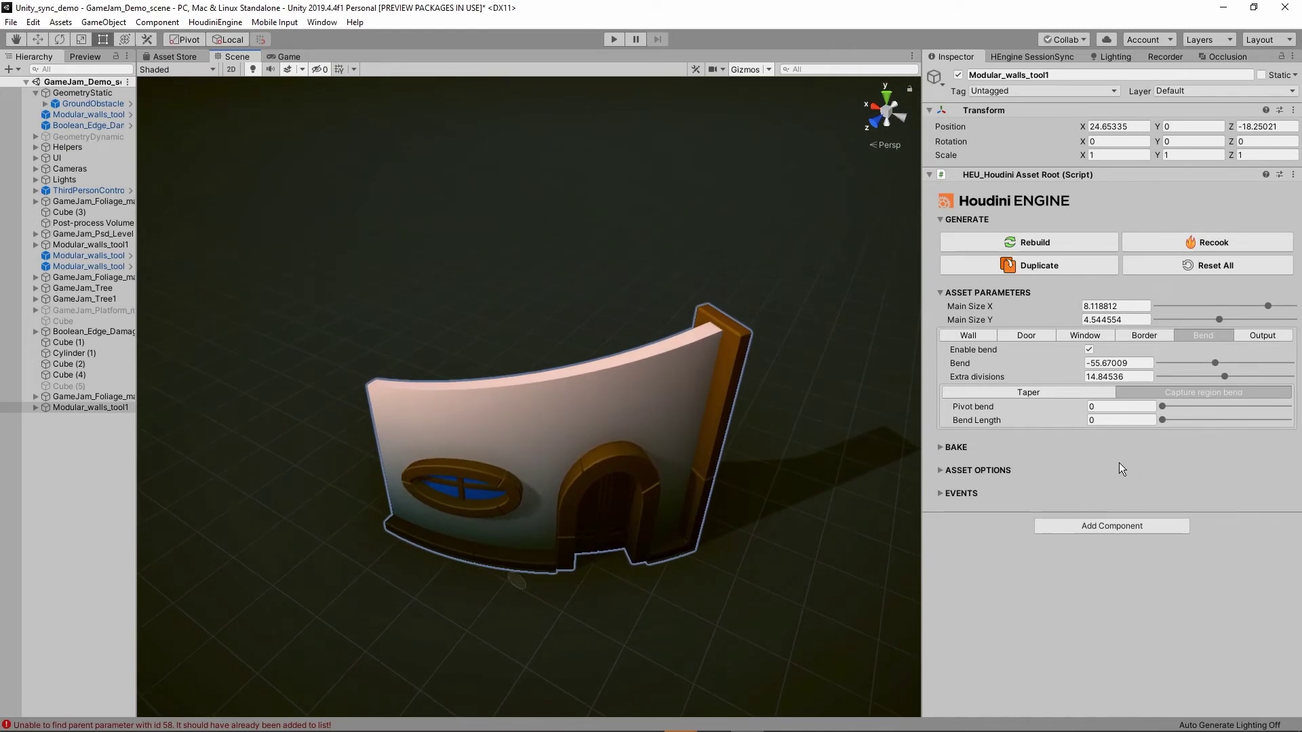
left_click(1166, 405)
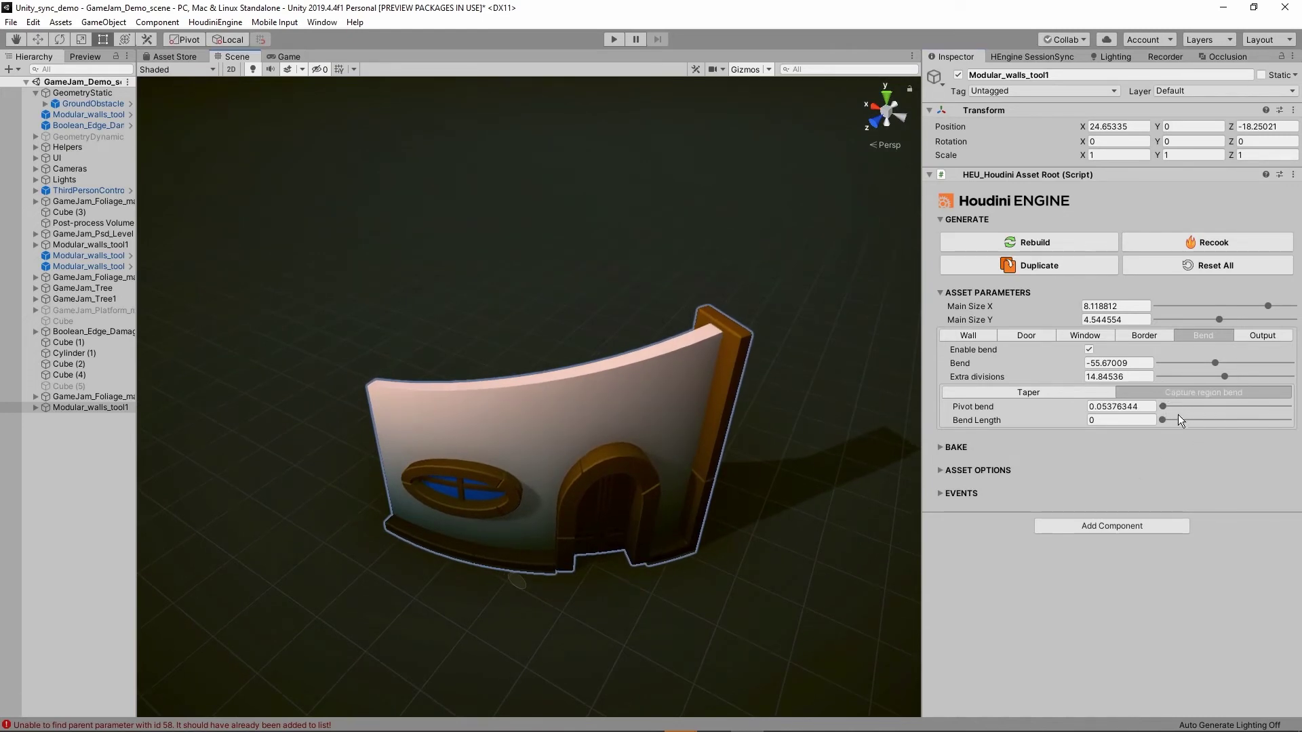
left_click_drag(1162, 407, 1214, 410)
left_click(1213, 420)
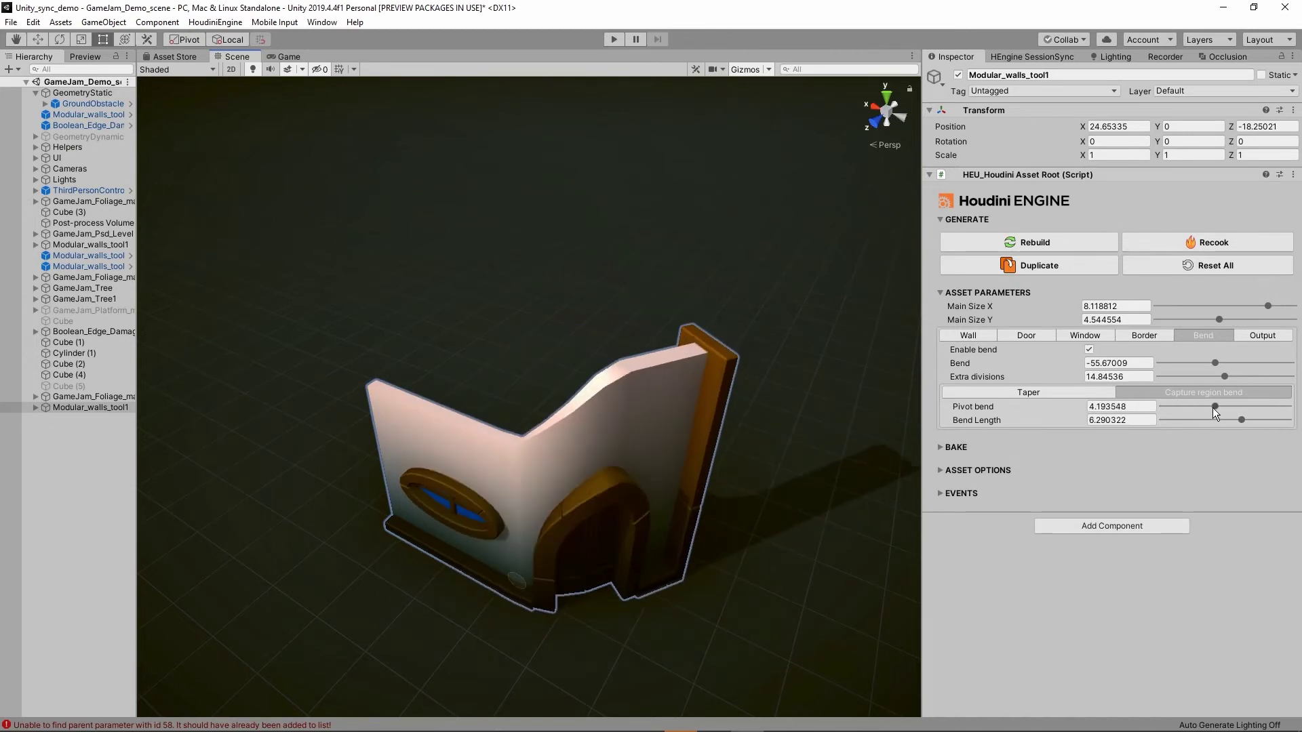
left_click(1056, 394)
left_click_drag(678, 420, 629, 378, "alt")
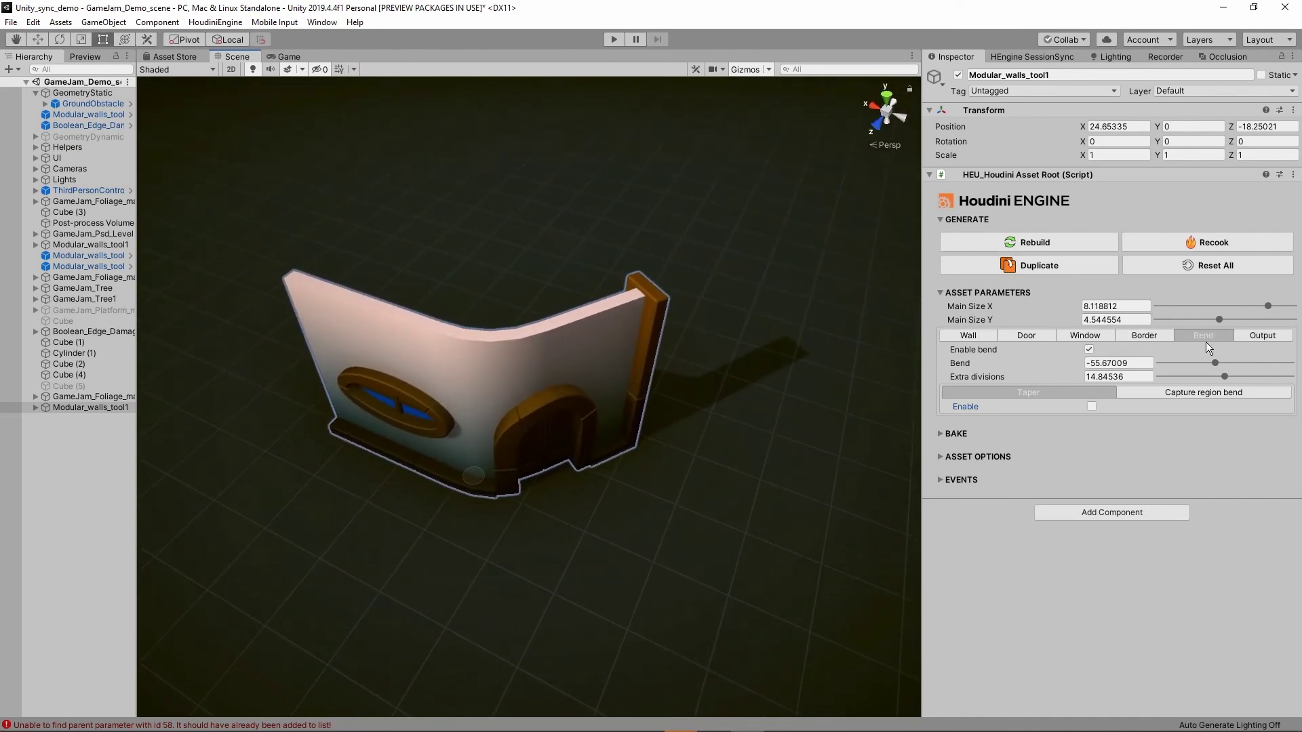
Step: Expand Advanced color in the Output tab and set Gradient intensity to 0.6878613
left_click(1256, 337)
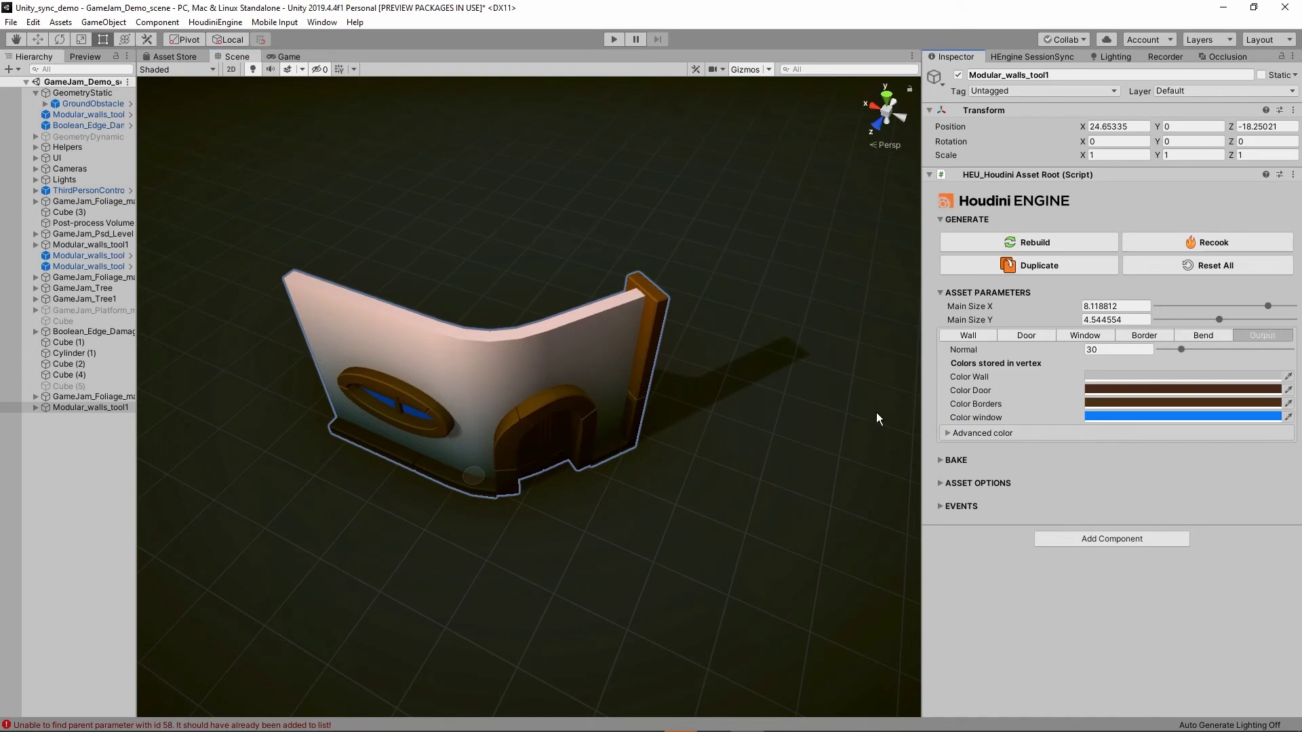
left_click_drag(688, 477, 671, 444, "alt")
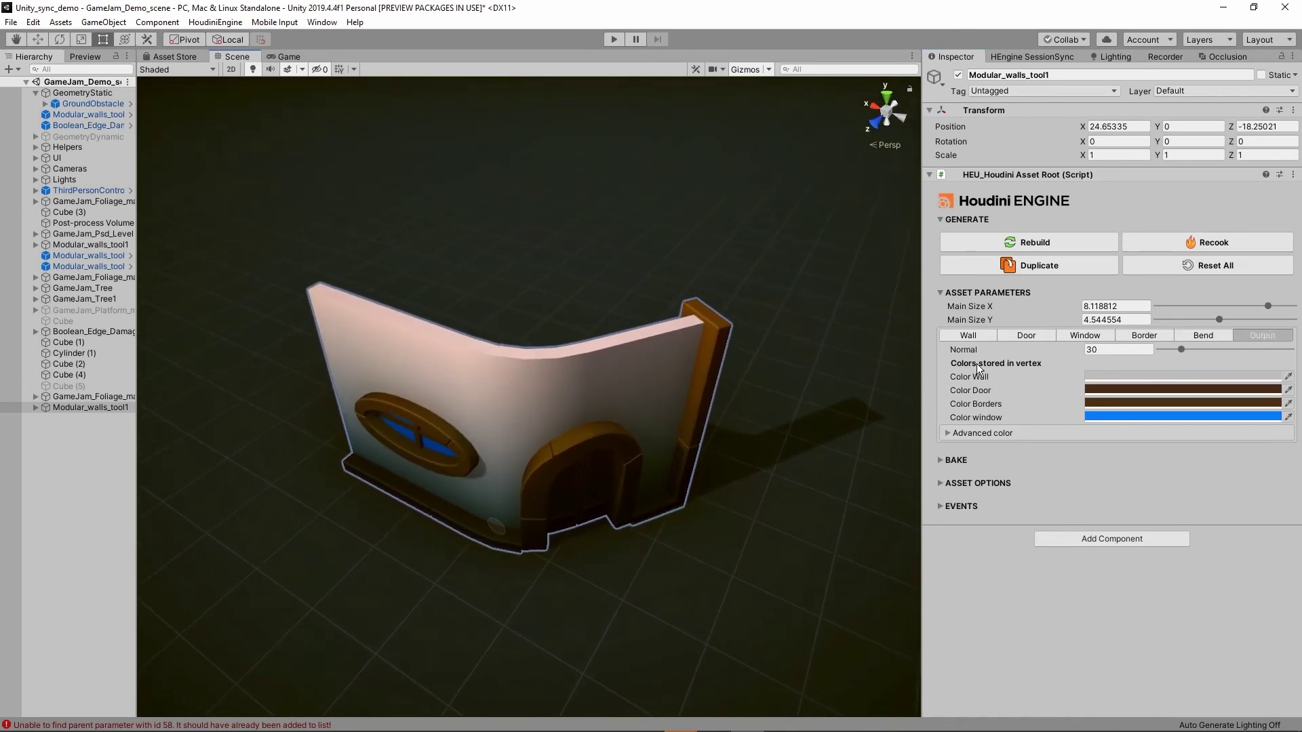
key("f")
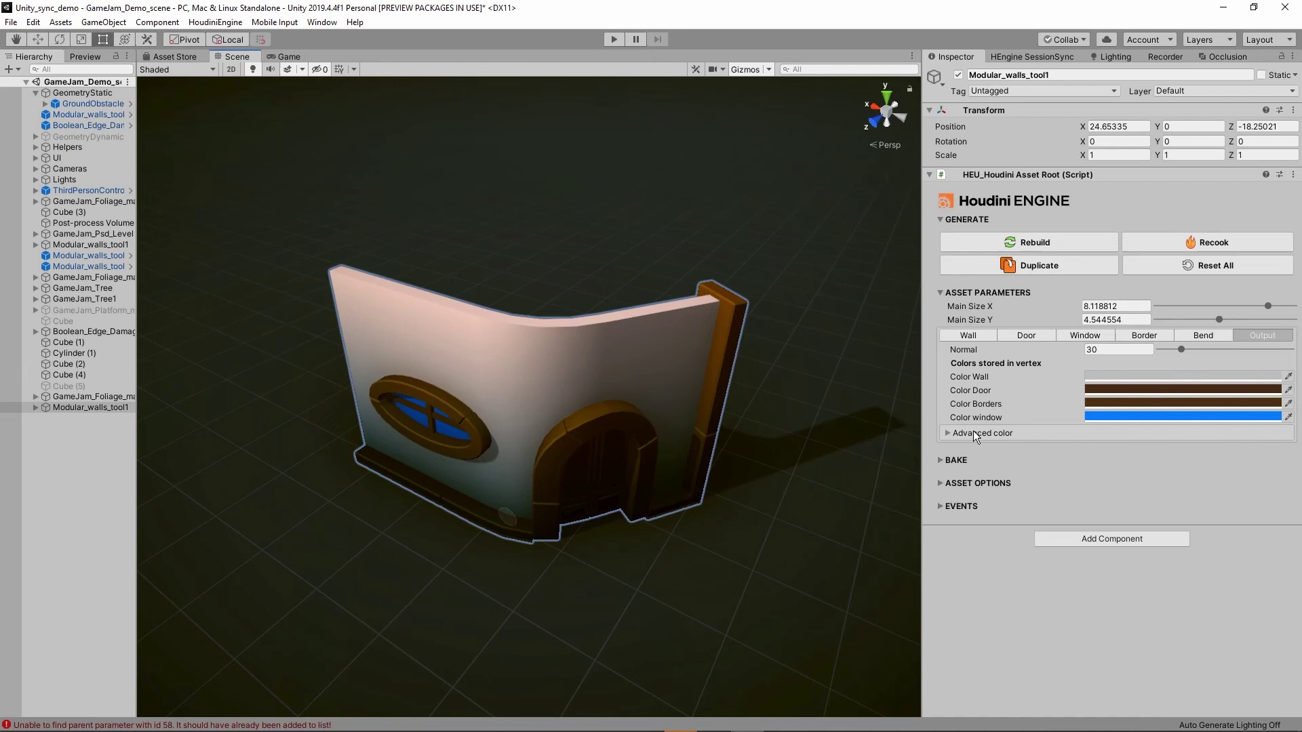
left_click(949, 433)
left_click_drag(675, 515, 718, 456, "alt")
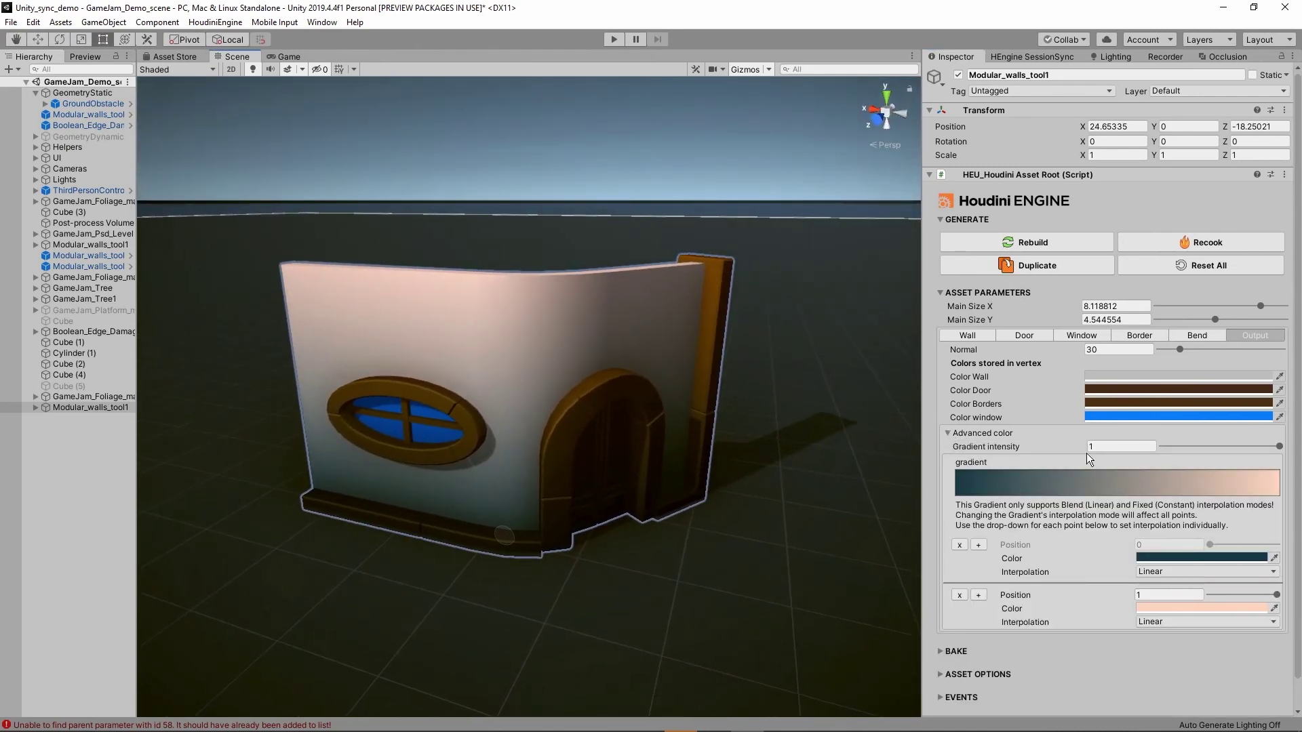
left_click(1198, 446)
left_click_drag(607, 511, 511, 474, "alt")
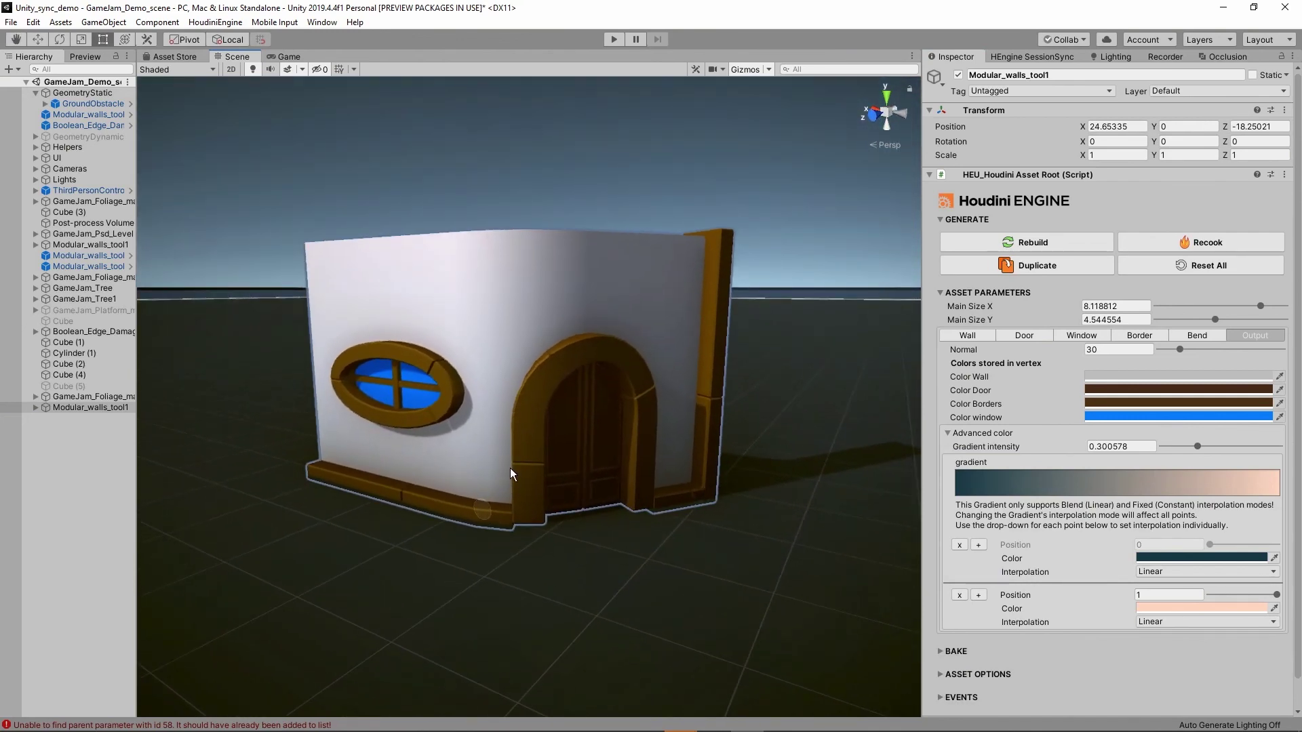
left_click_drag(1199, 444, 1258, 445)
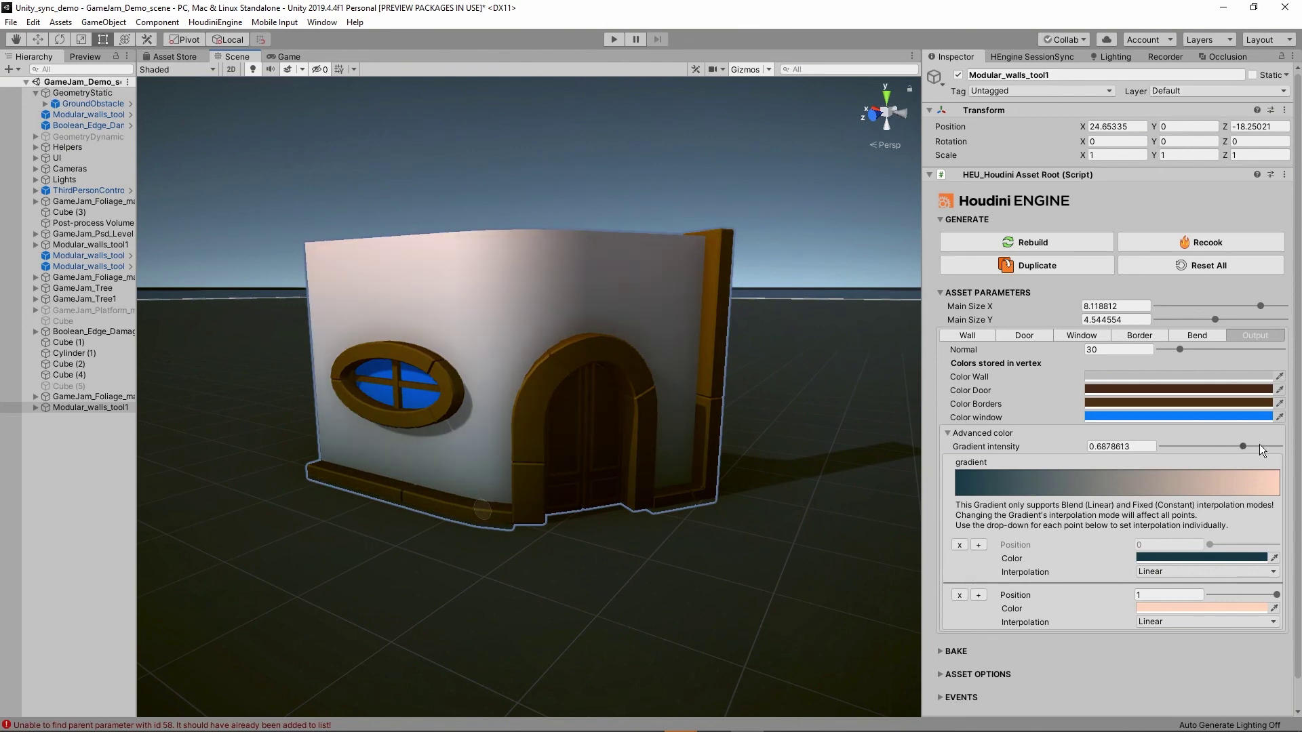